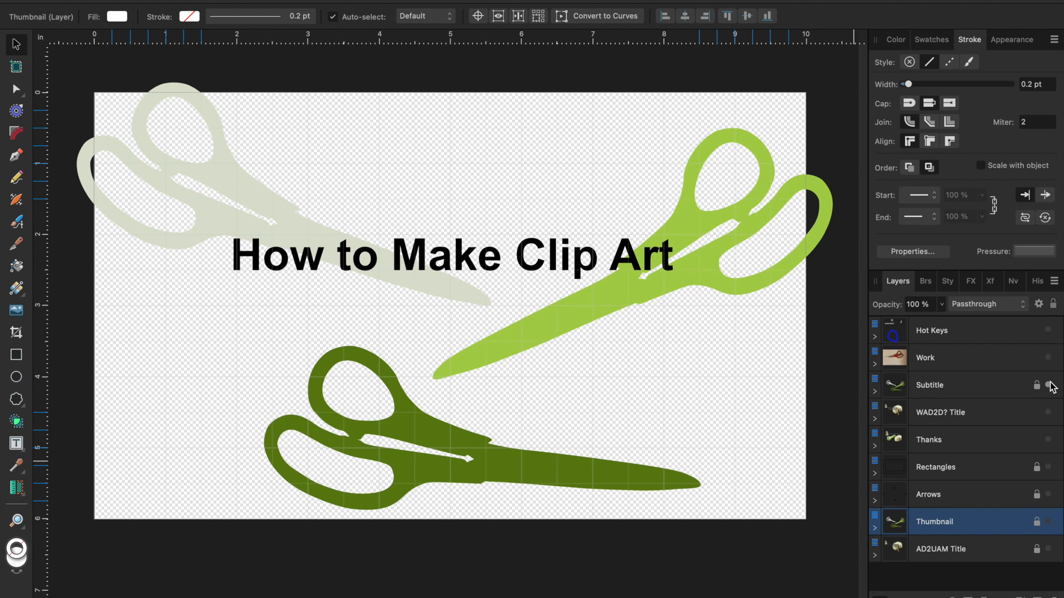
# Hide the Subtitle layer, then show the Work layer and expand its contents
pyautogui.click(1048, 386)
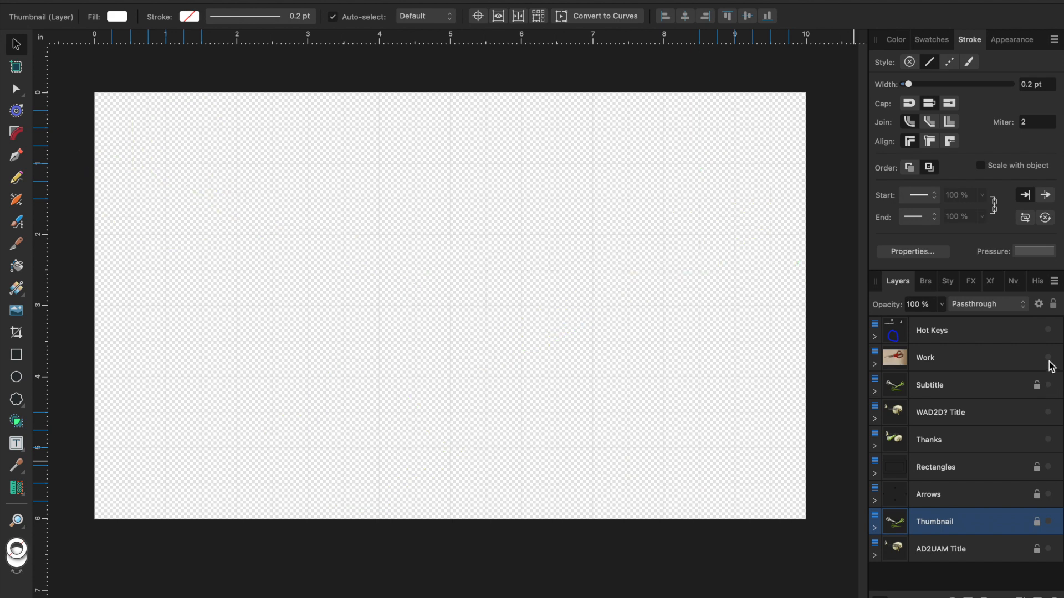
pyautogui.click(1048, 358)
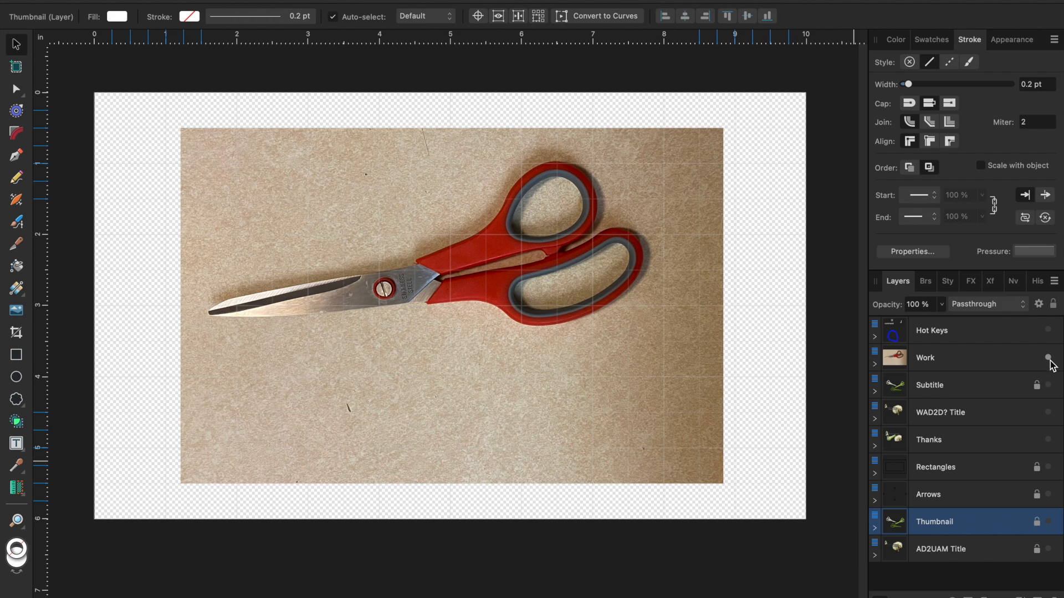
pyautogui.click(874, 364)
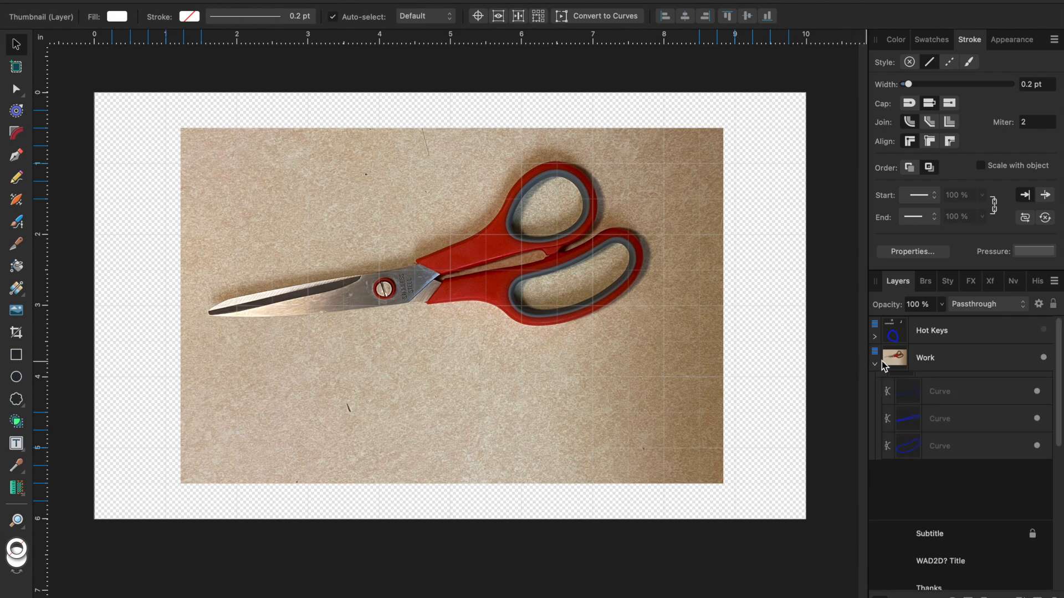
# Hide the Image and Outline sublayers inside the Work layer
pyautogui.click(1038, 387)
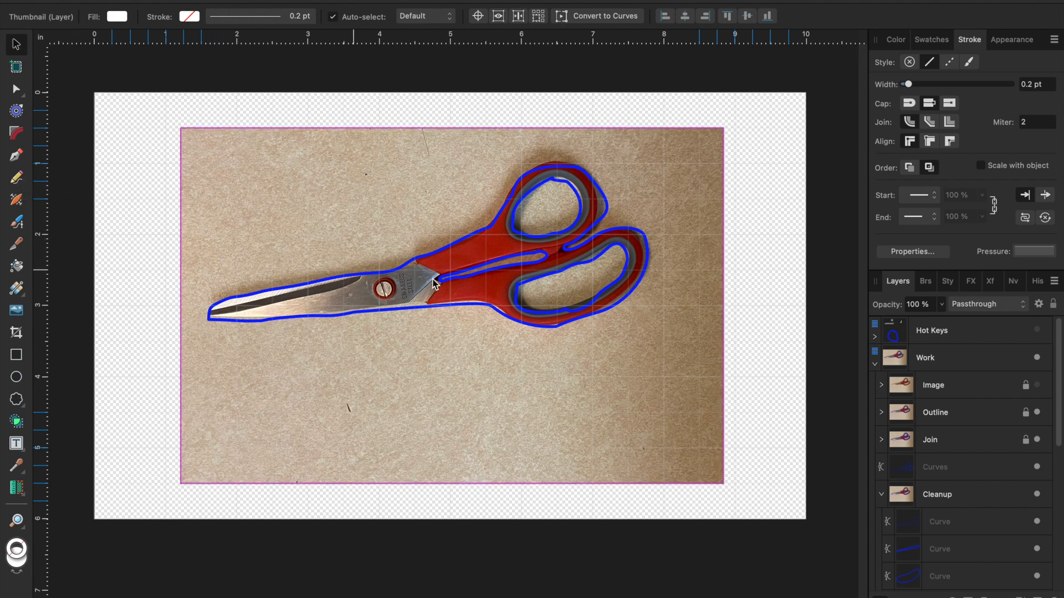
pyautogui.click(1036, 413)
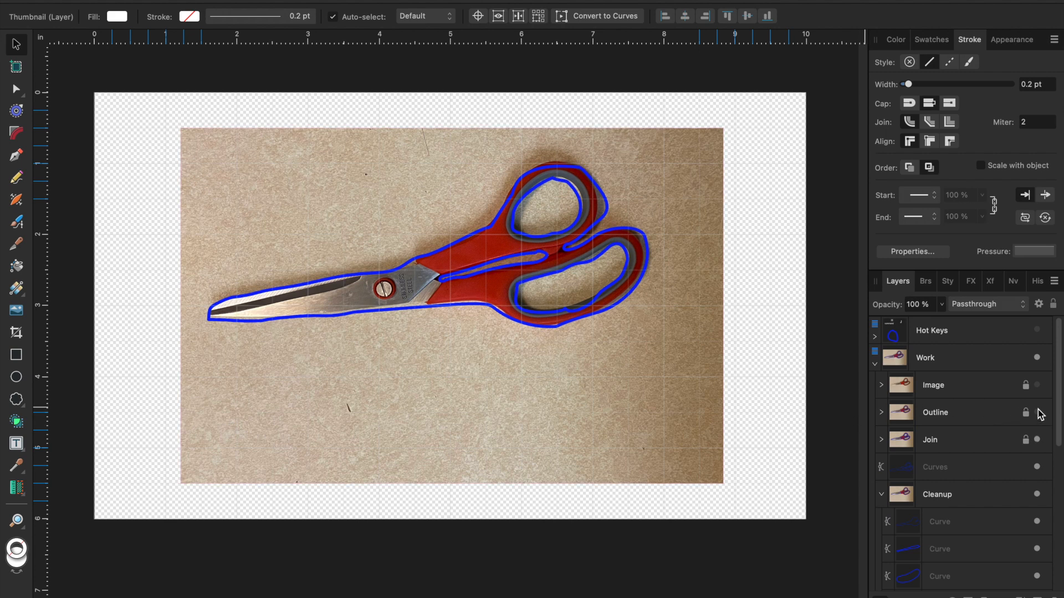
pyautogui.click(881, 413)
pyautogui.click(881, 413)
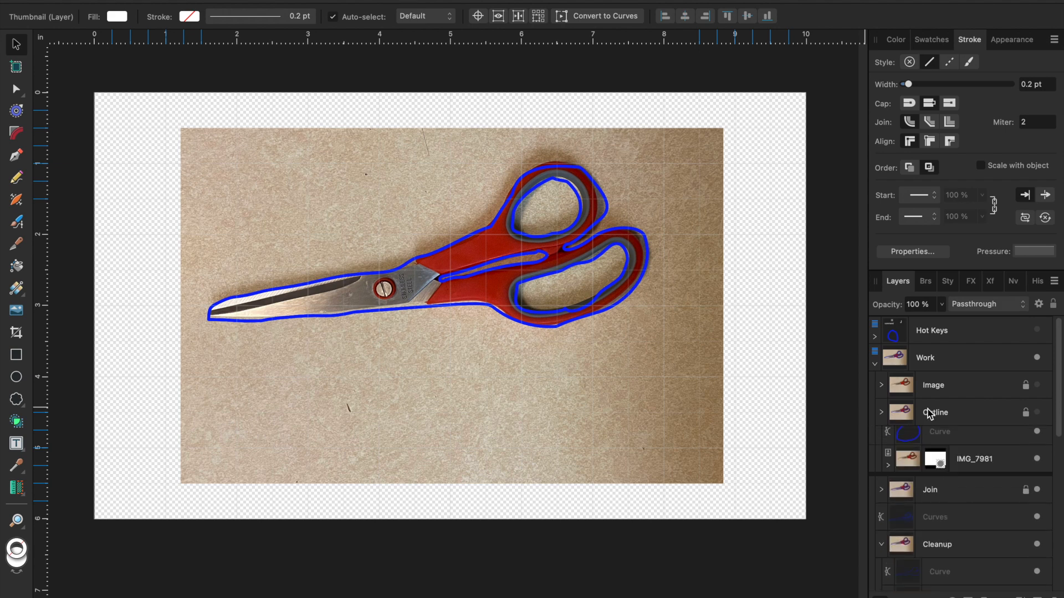
# Show the Hot Keys layer in place of the Work layer and delete its blue loop curve
pyautogui.click(1036, 357)
pyautogui.click(1036, 330)
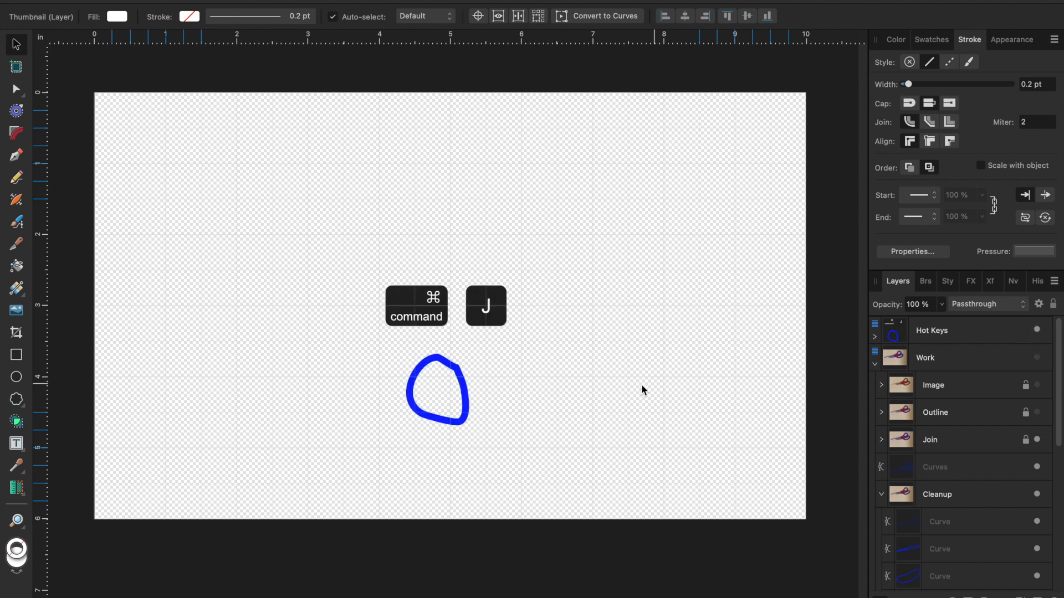
pyautogui.click(439, 419)
pyautogui.press('Delete')
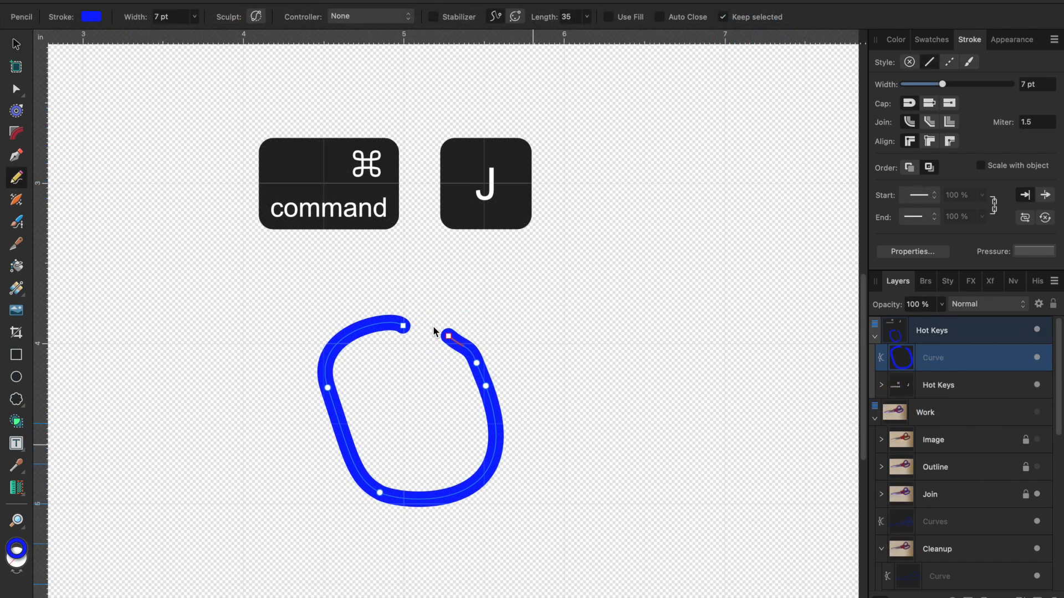
# Close the open blue curve by moving its left end node onto the opposite end node
pyautogui.click(17, 90)
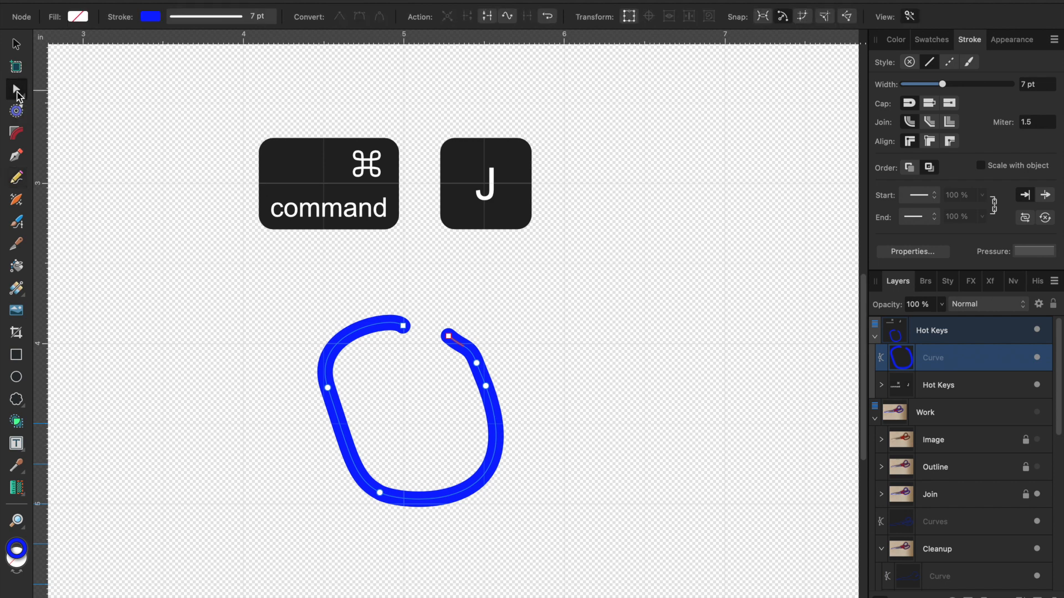
pyautogui.click(404, 327)
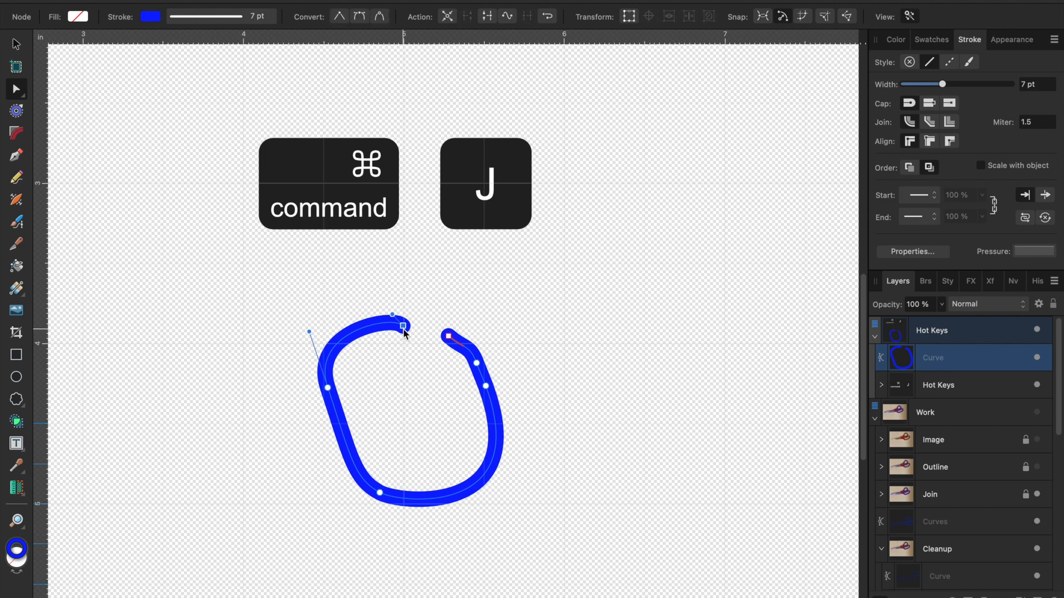
pyautogui.moveTo(403, 327); pyautogui.dragTo(450, 342)
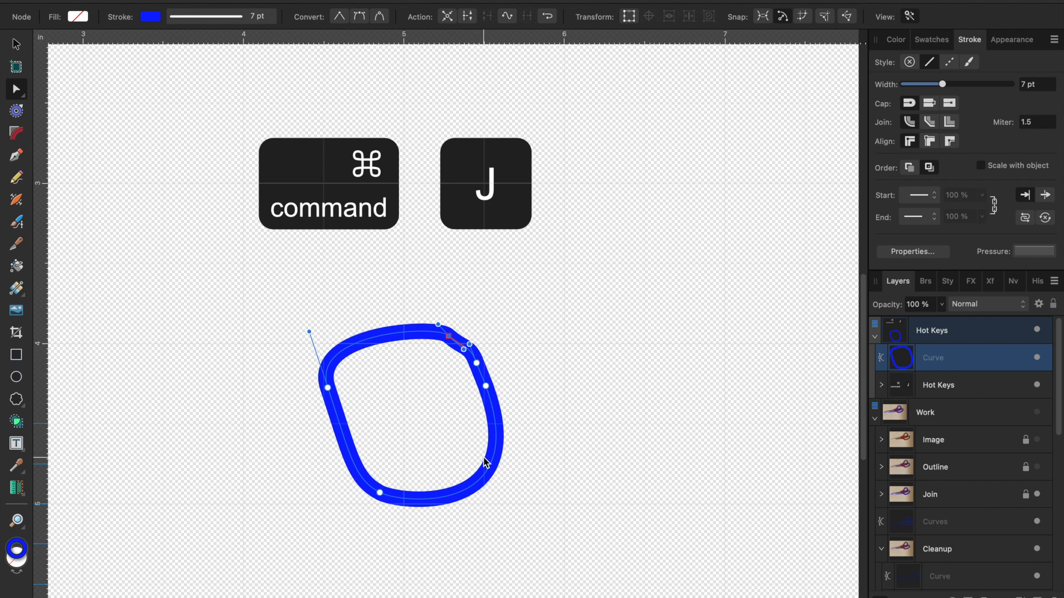
pyautogui.press('super+j')
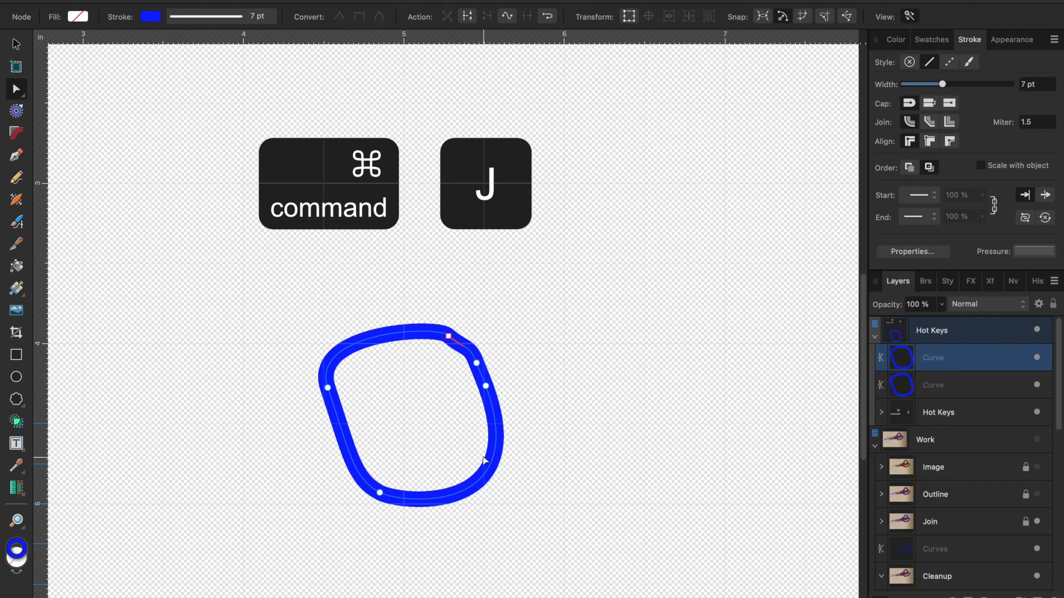
pyautogui.click(16, 44)
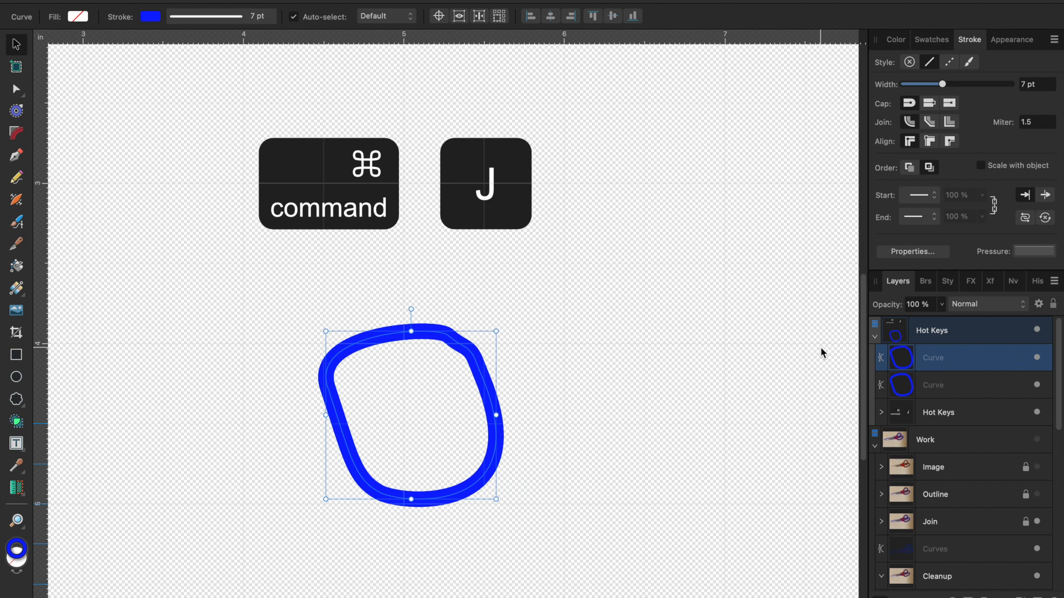
pyautogui.press('super+z')
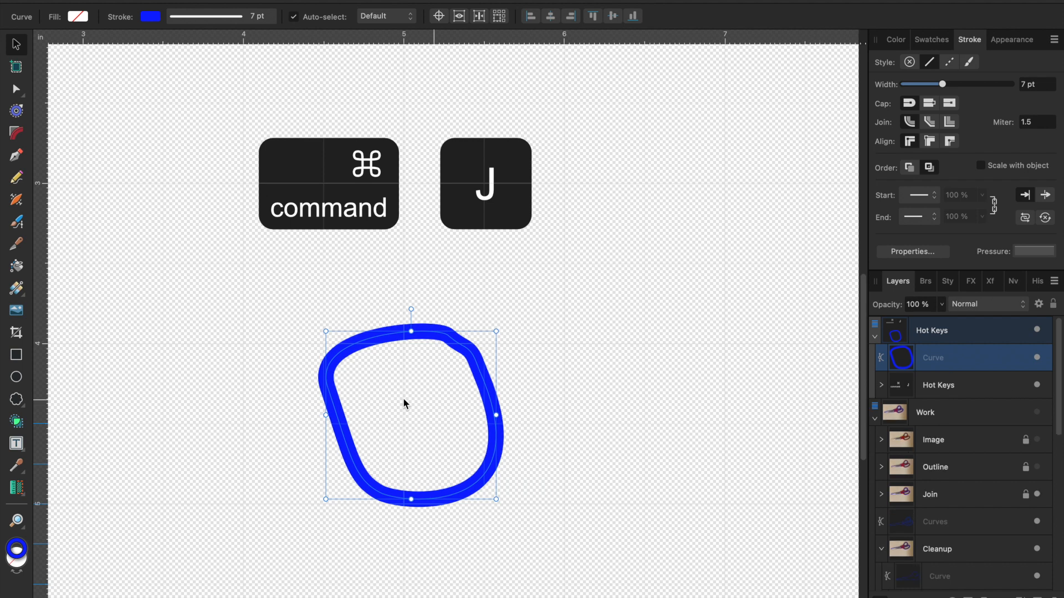
# Move the closed blue loop slightly up and to the right below the key graphics
pyautogui.moveTo(420, 327)
pyautogui.mouseDown()
pyautogui.moveTo(488, 319)
pyautogui.moveTo(405, 316)
pyautogui.mouseUp()
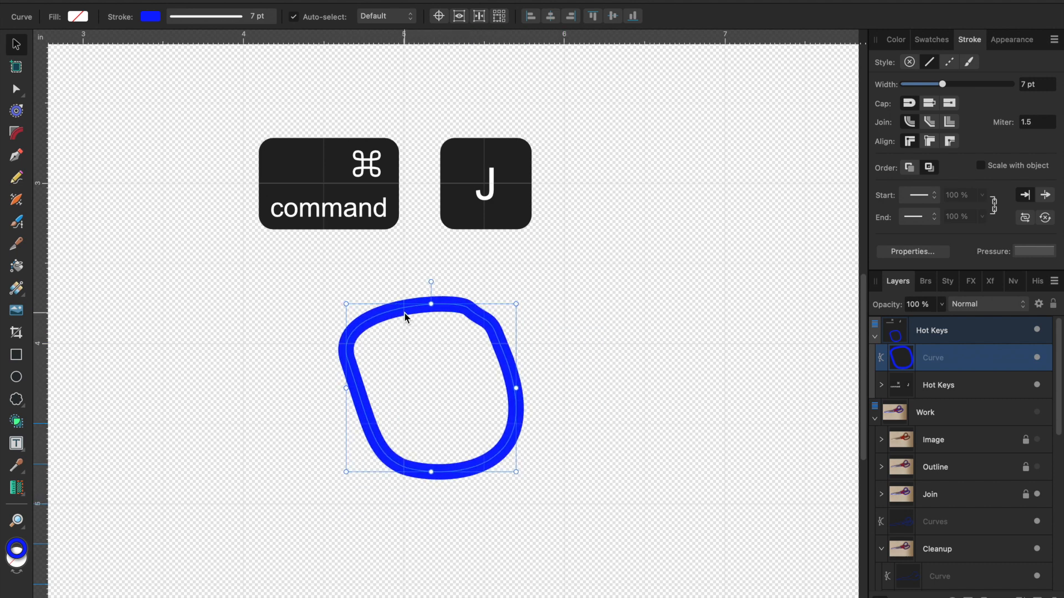
pyautogui.press('super+0')
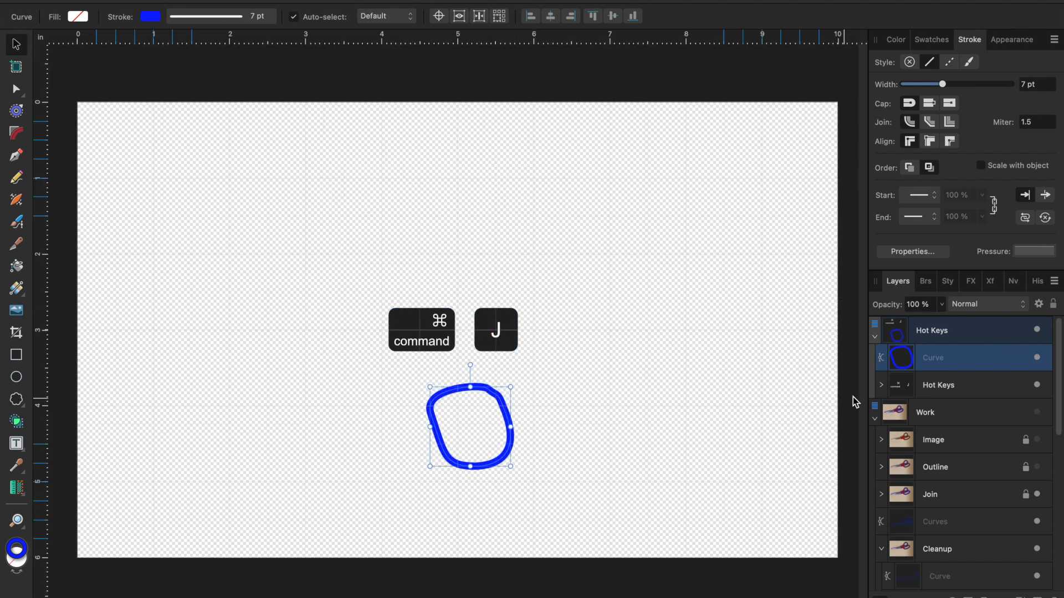
# Show the Work layer in place of Hot Keys, with nothing selected, and briefly preview its curves without the Join sublayer
pyautogui.click(1038, 330)
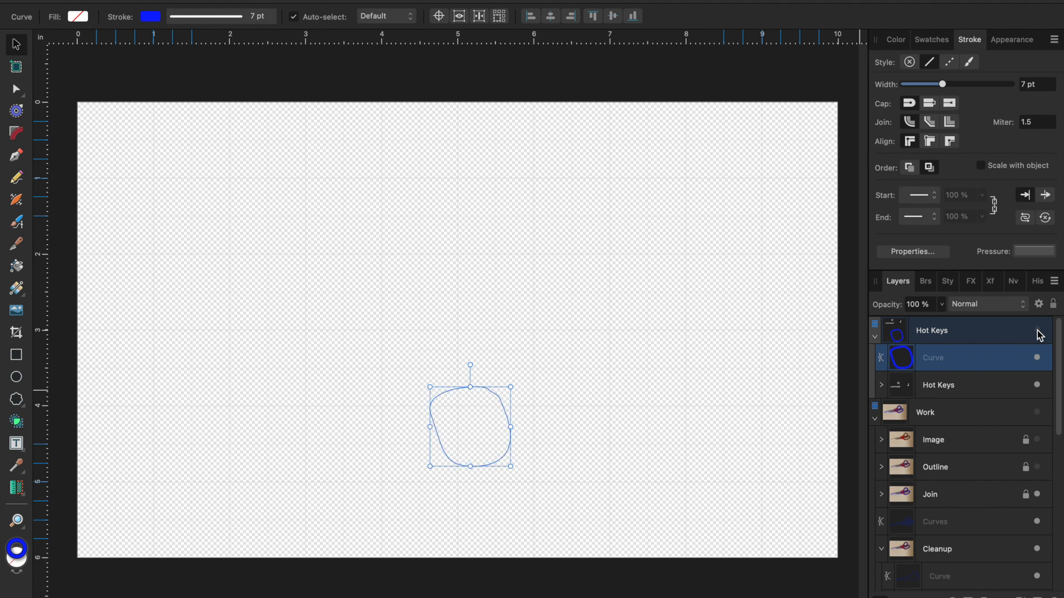
pyautogui.scroll(-2, 1039, 471)
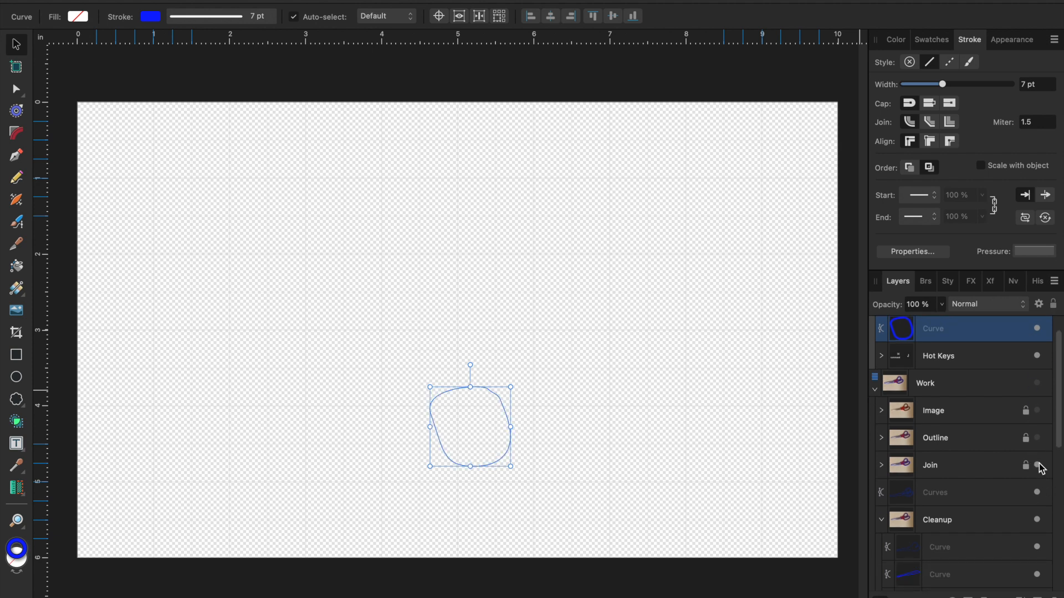
pyautogui.click(1037, 383)
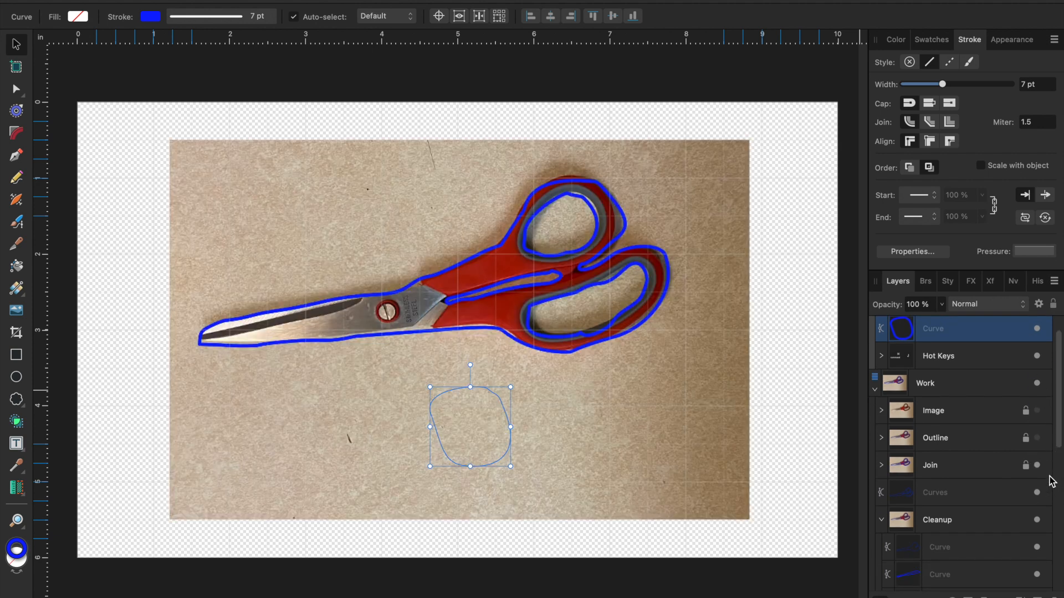
pyautogui.click(822, 437)
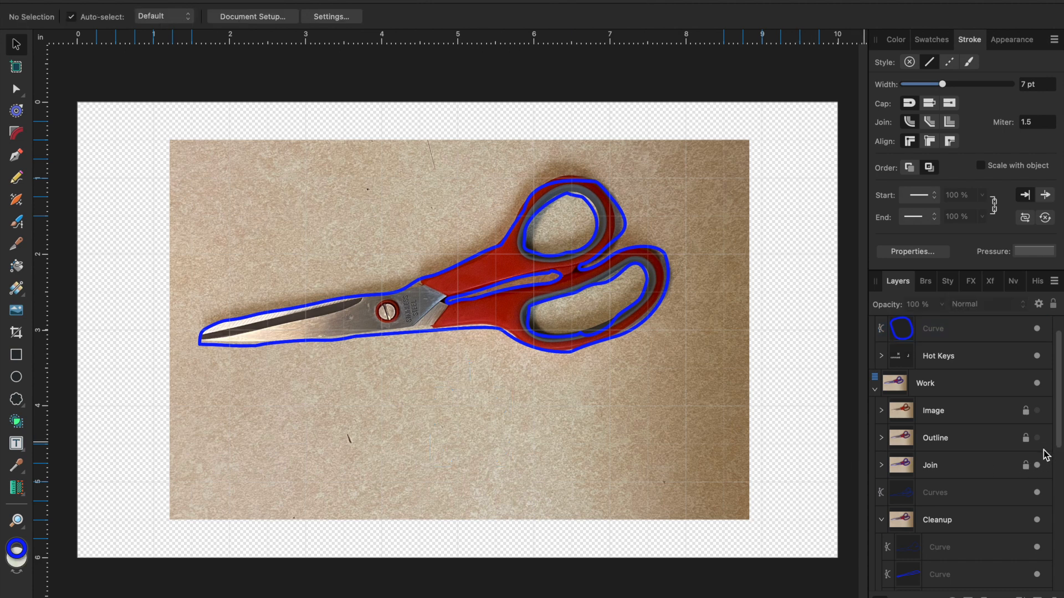
pyautogui.click(1037, 466)
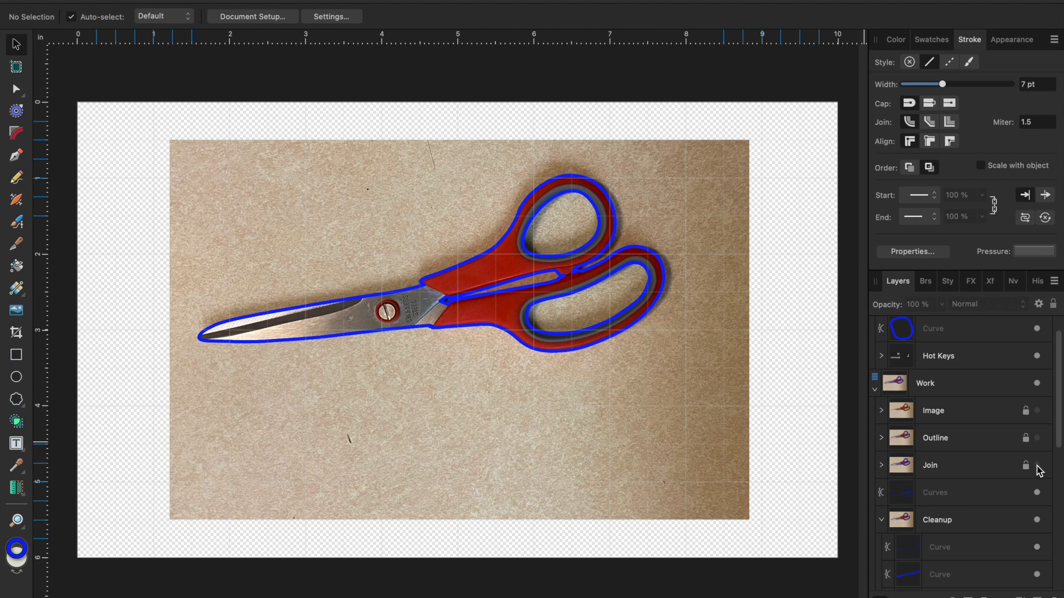
pyautogui.click(1038, 466)
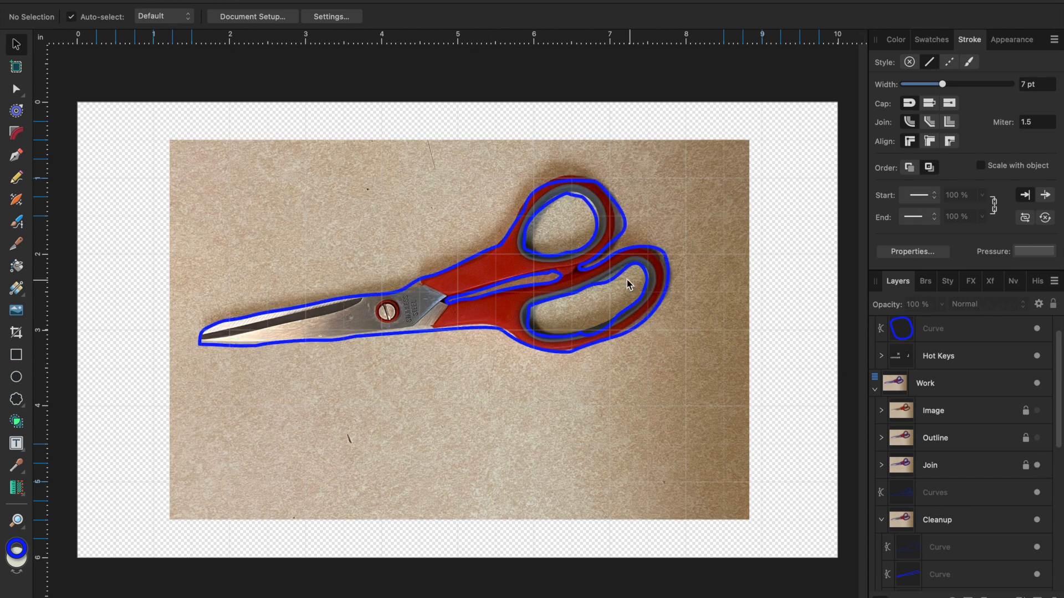
# Convert the top node of the upper handle hole's curve to smooth and extend both its control handles to round the outline
pyautogui.press('a')
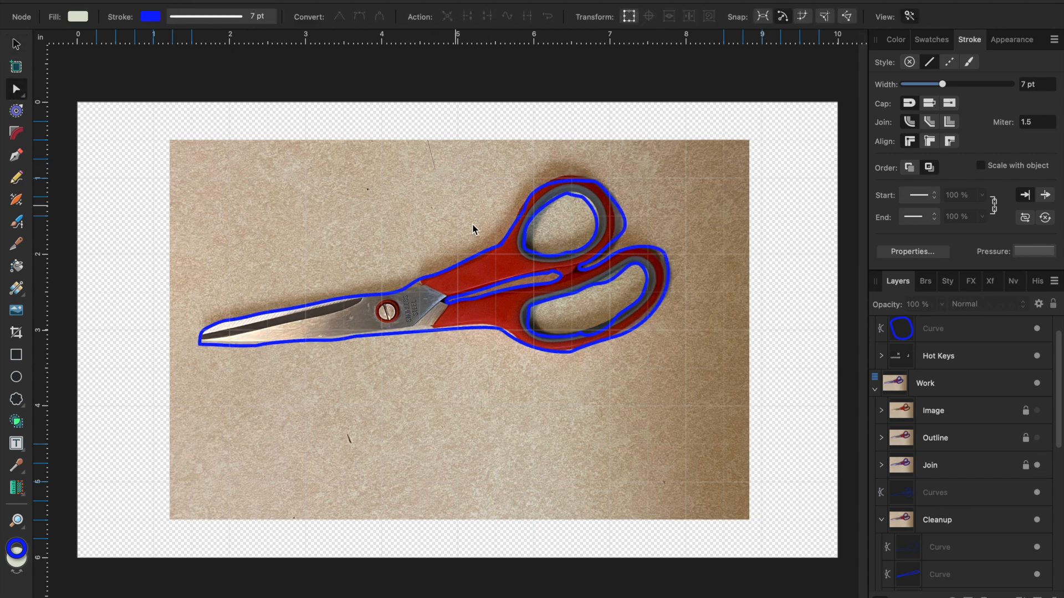
pyautogui.scroll(4, 556, 240)
pyautogui.click(586, 117)
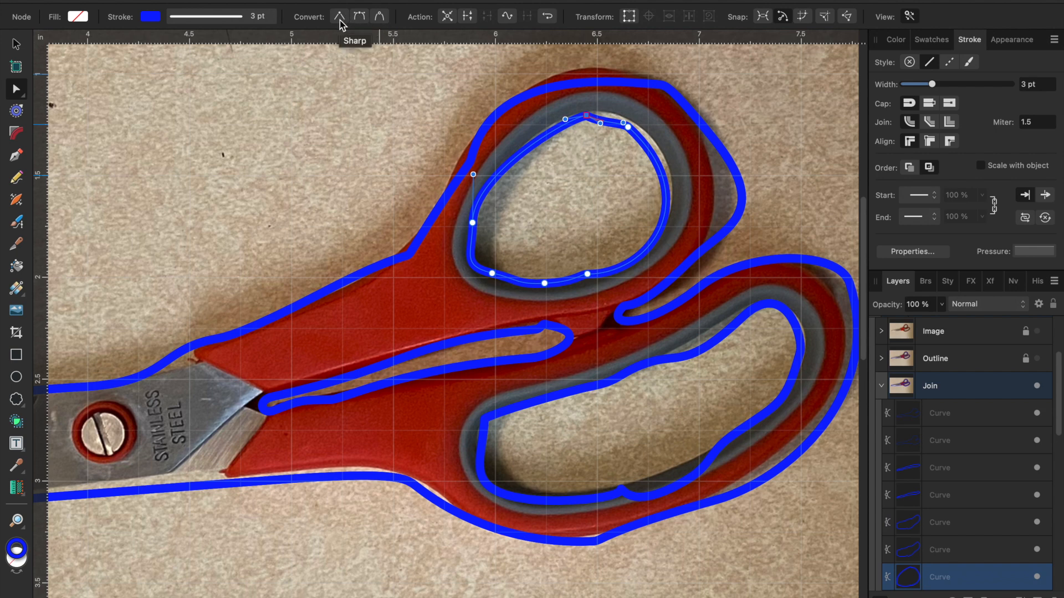
pyautogui.click(359, 17)
pyautogui.moveTo(599, 107); pyautogui.dragTo(628, 108)
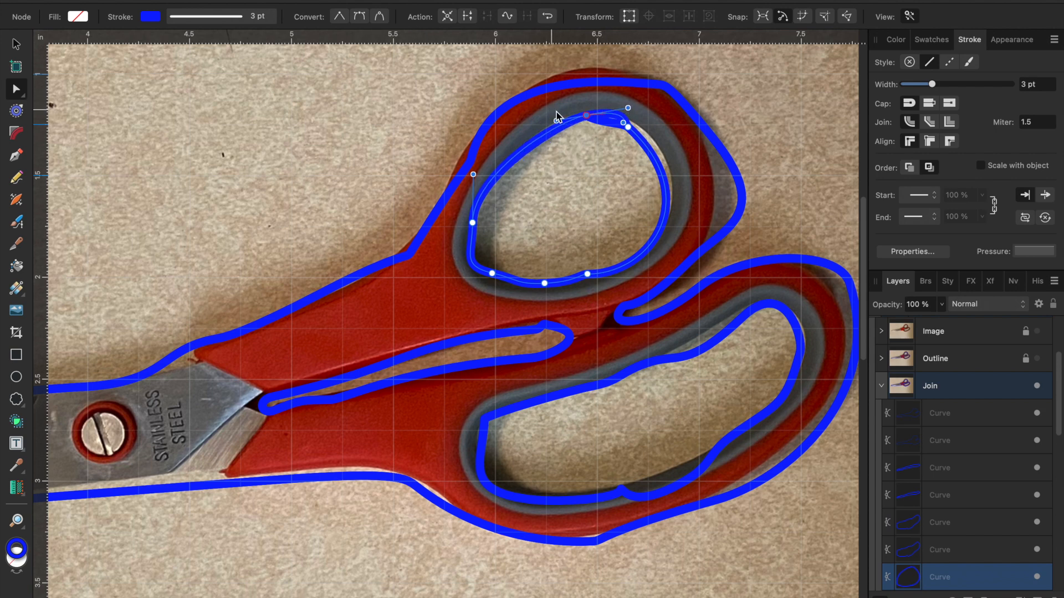
pyautogui.moveTo(557, 123); pyautogui.dragTo(538, 132)
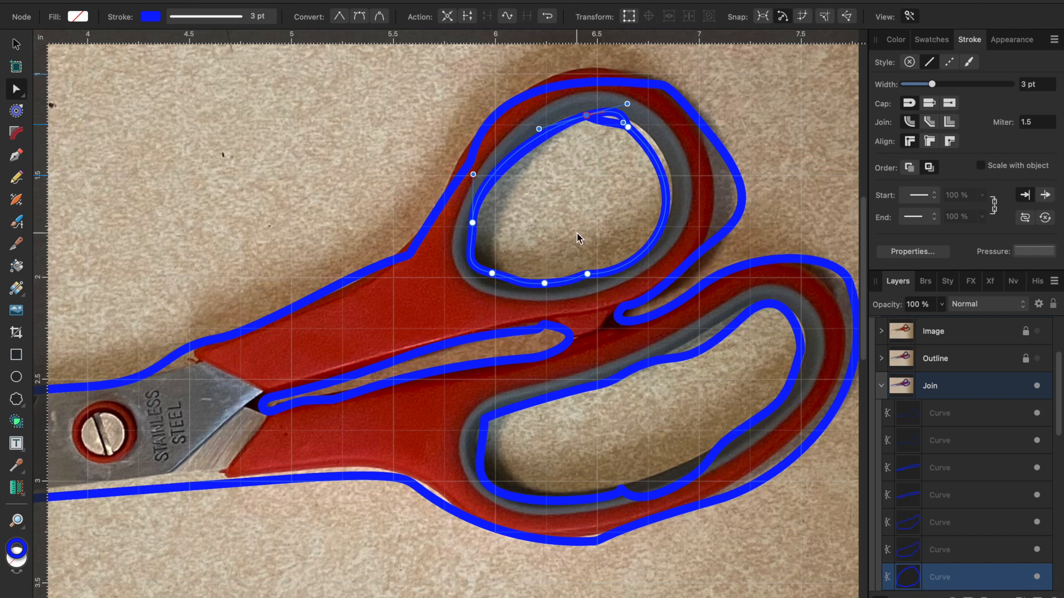
# Collapse and hide the Join sublayer, and clear the curve selection
pyautogui.press('super+0')
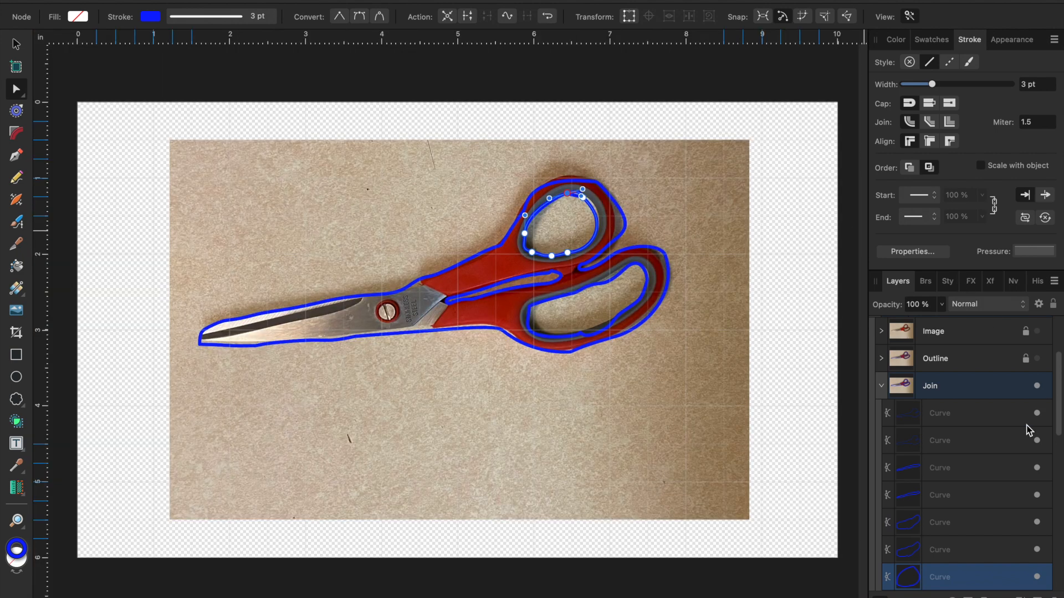
pyautogui.click(881, 387)
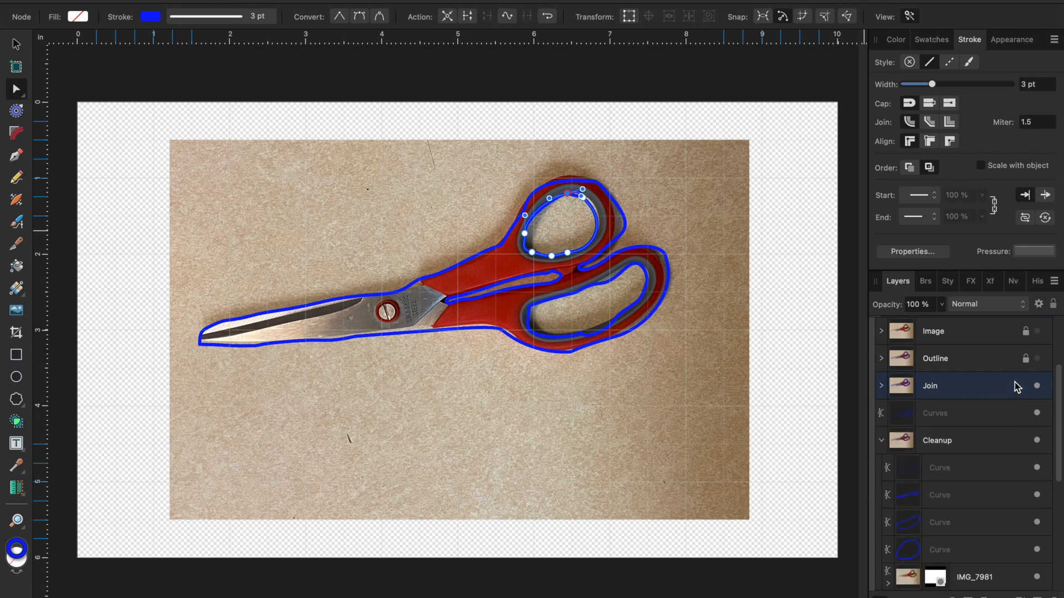
pyautogui.click(1035, 386)
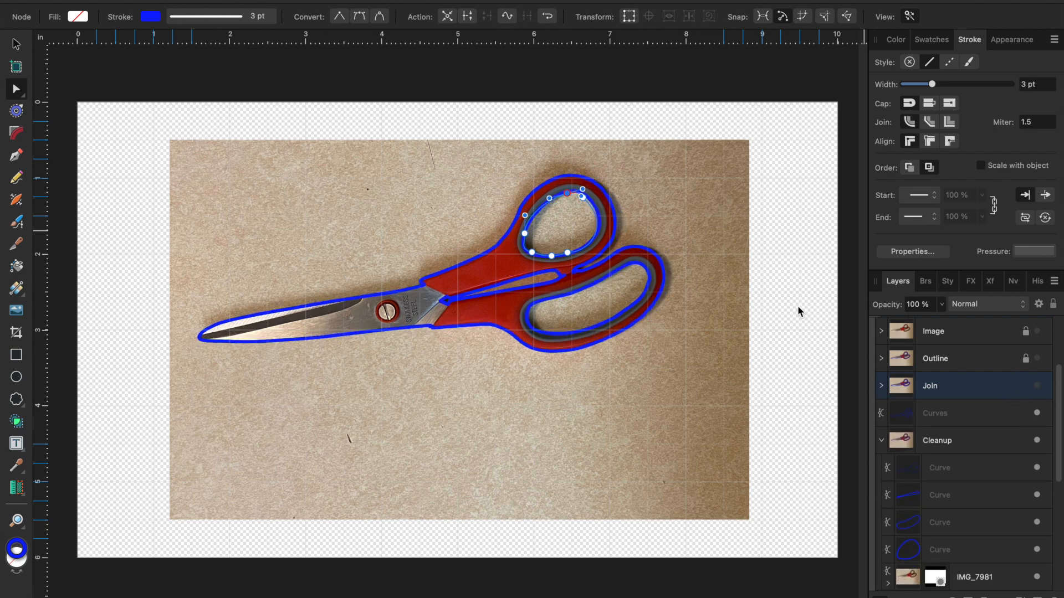
pyautogui.click(87, 105)
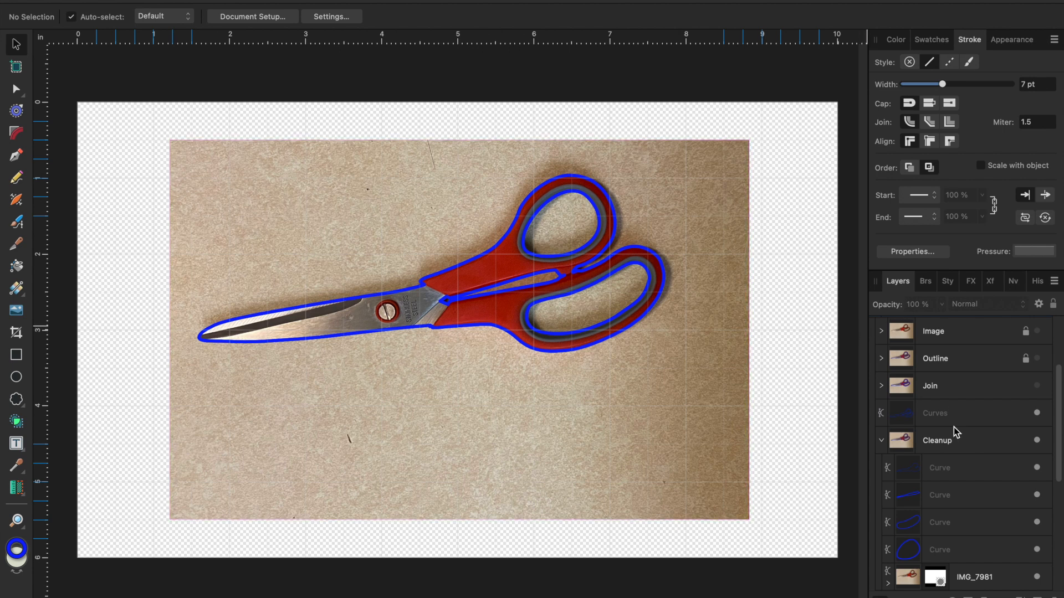
# Collapse and hide the Cleanup sublayer, then expand the Create Shape sublayer
pyautogui.scroll(-2, 924, 434)
pyautogui.click(879, 385)
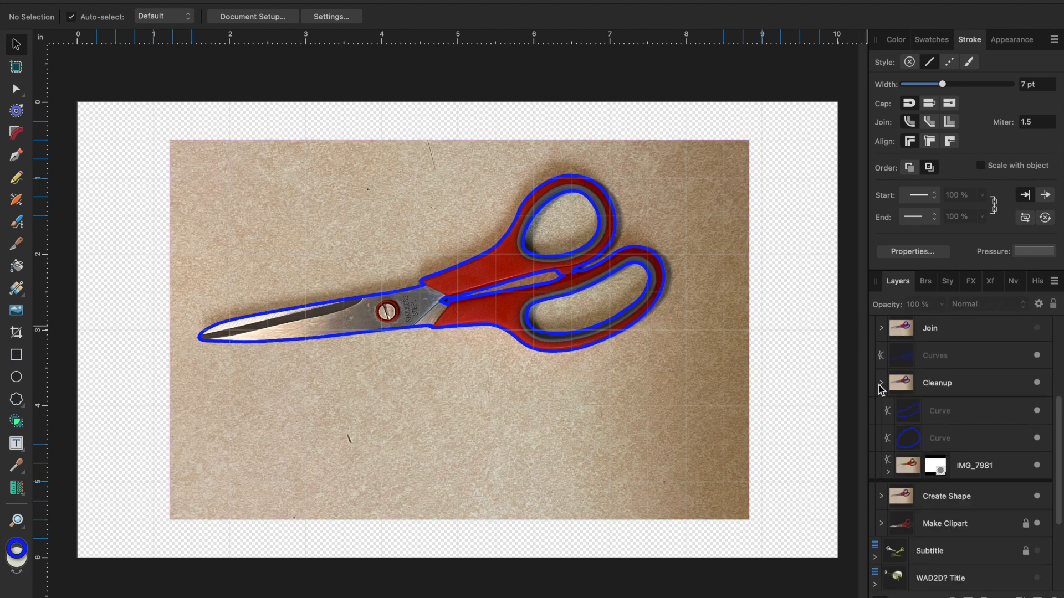
pyautogui.click(1037, 382)
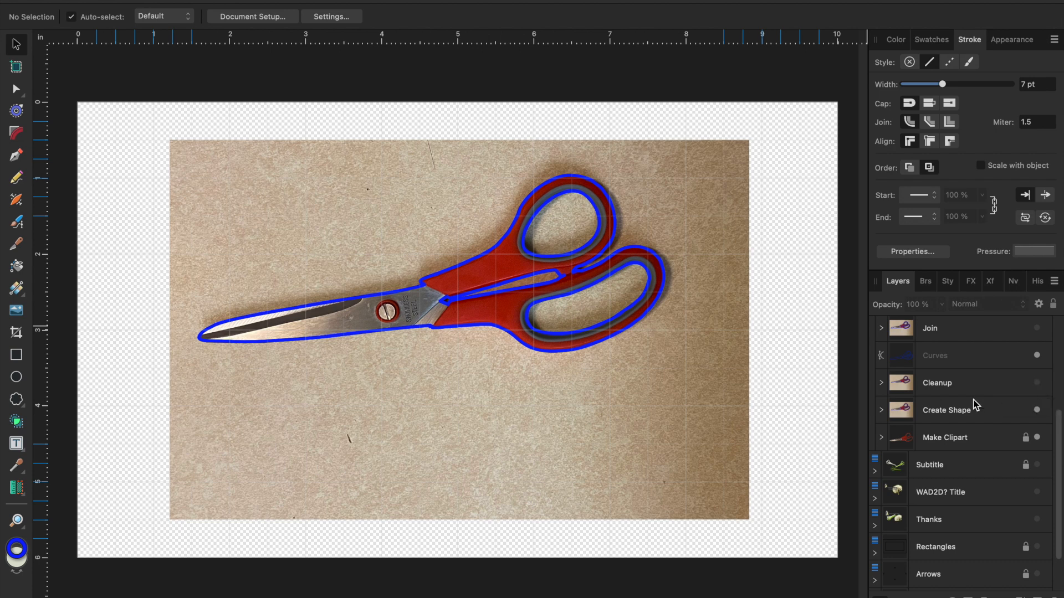
pyautogui.click(881, 411)
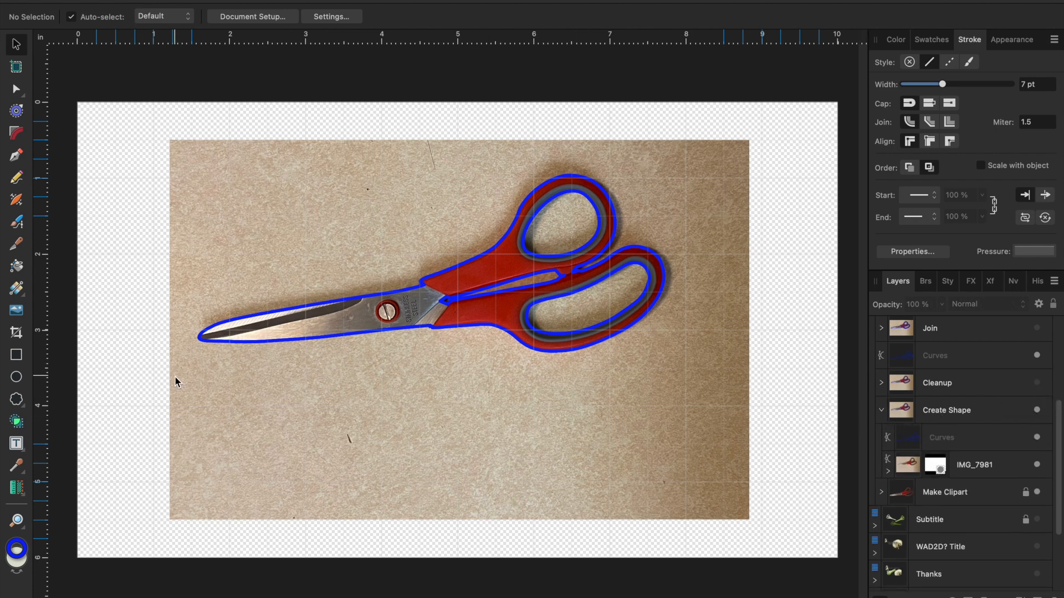
# Preview the Shape Builder regions of the Create Shape group, and clear the selection
pyautogui.click(17, 423)
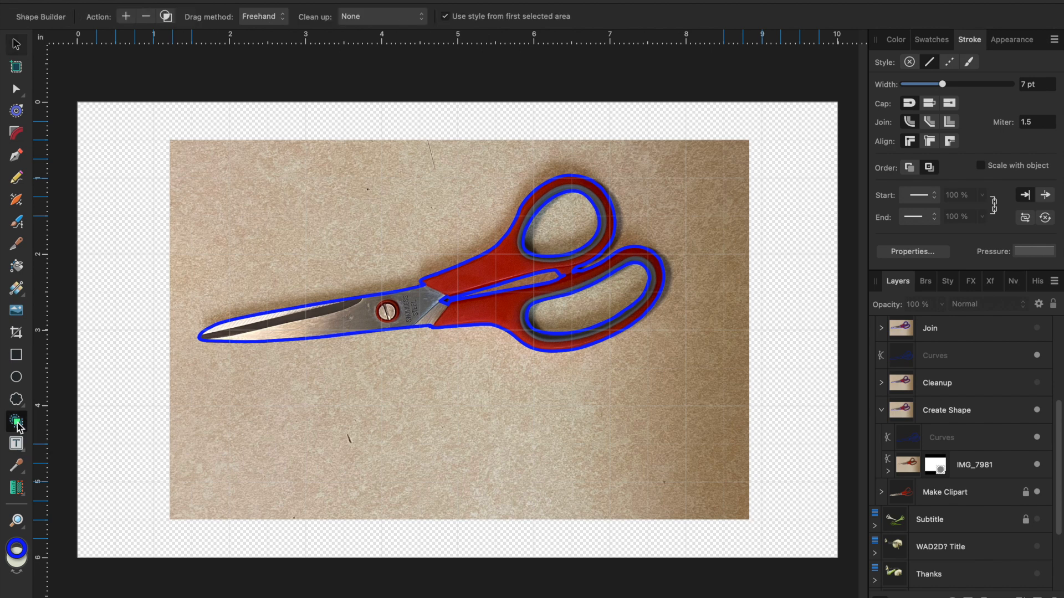
pyautogui.click(955, 404)
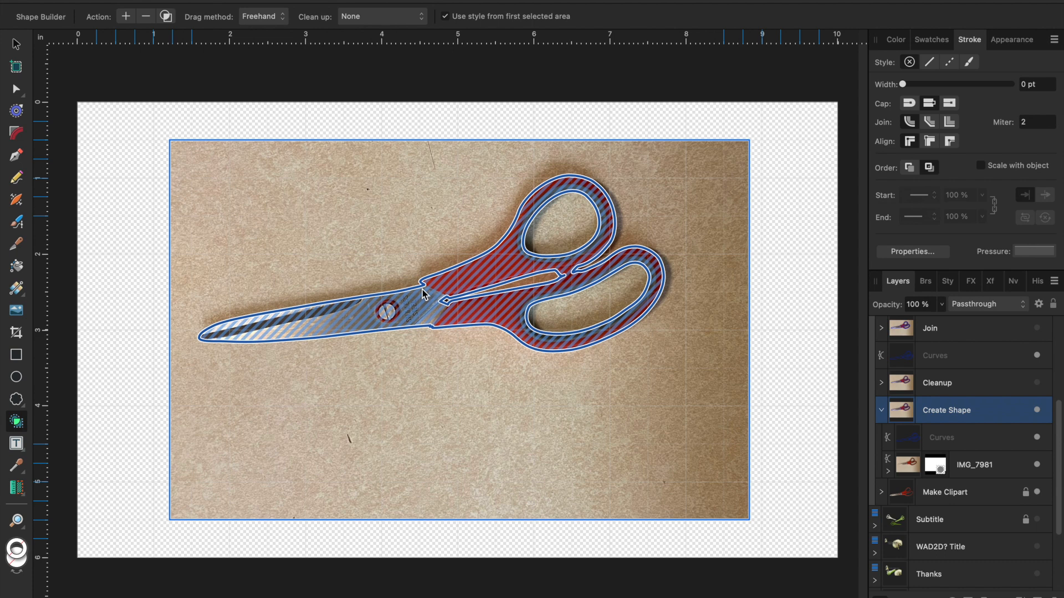
pyautogui.click(16, 43)
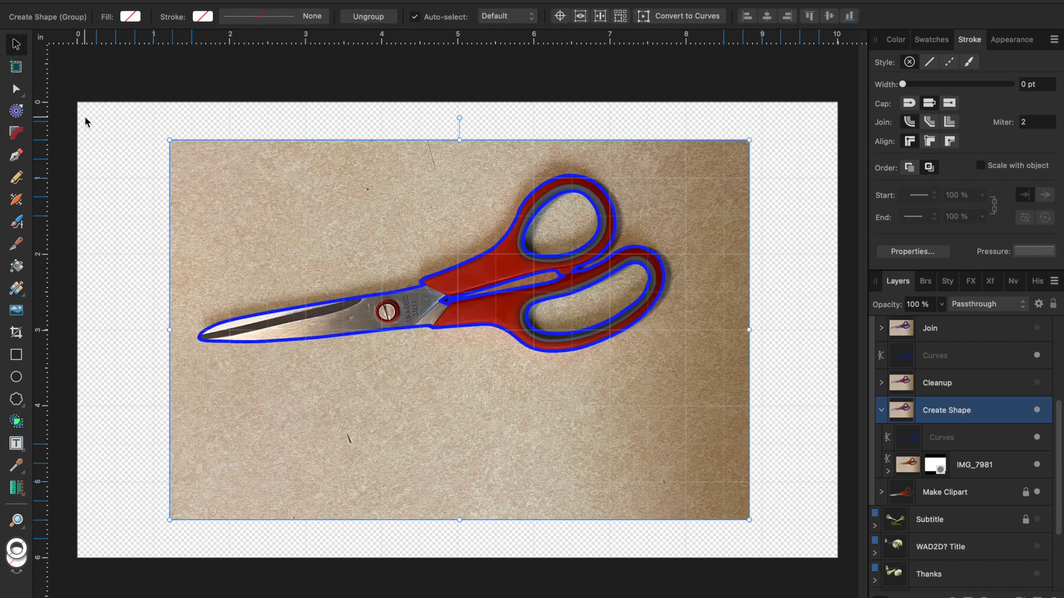
pyautogui.click(83, 117)
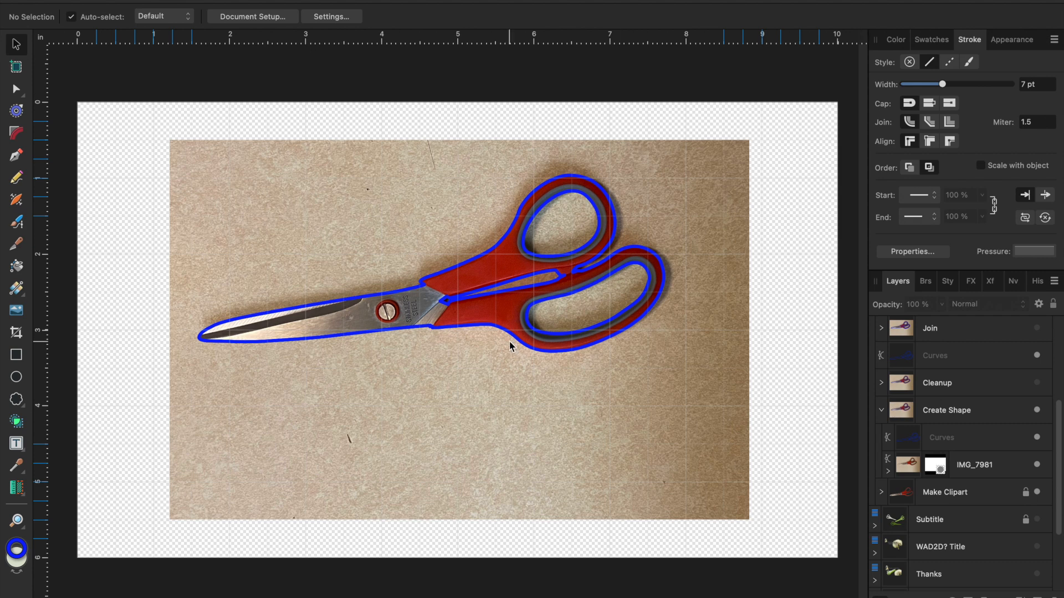
# Examine the corner nodes and bitmap fill of the IMG_7981 photo curve in Create Shape
pyautogui.click(915, 469)
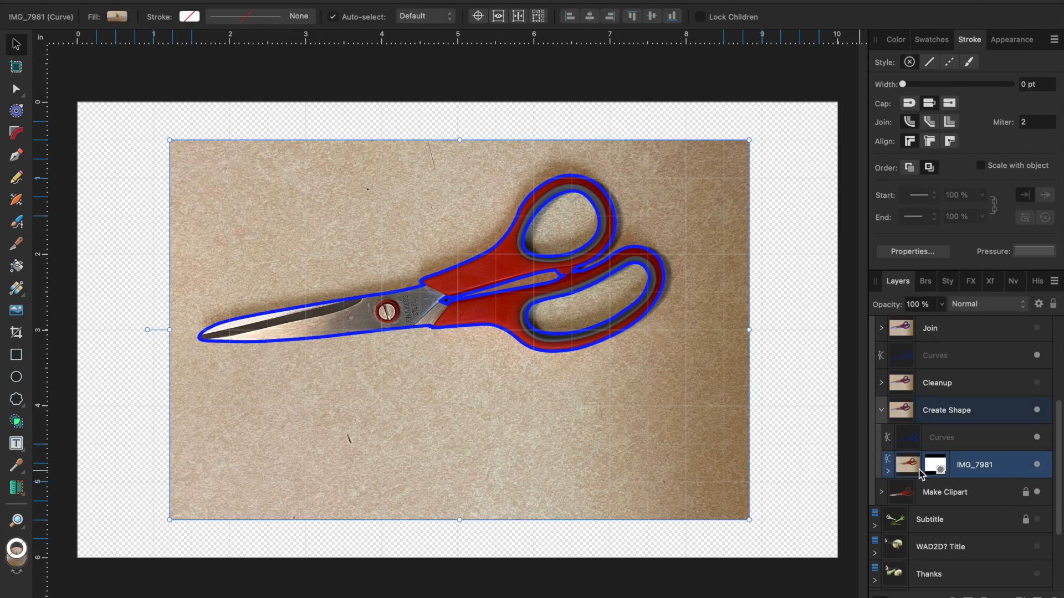
pyautogui.click(21, 246)
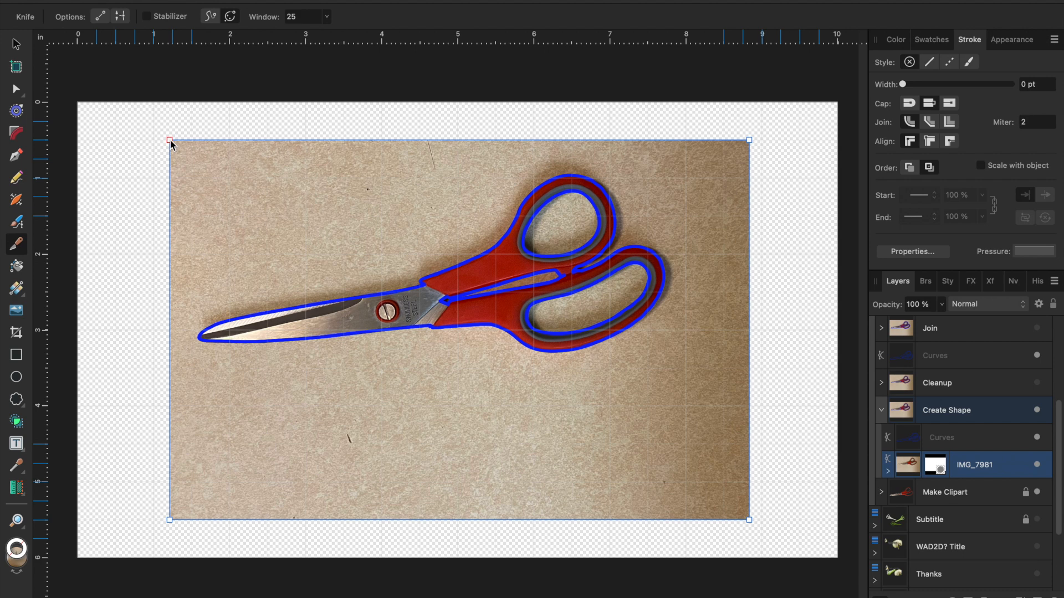
pyautogui.click(902, 41)
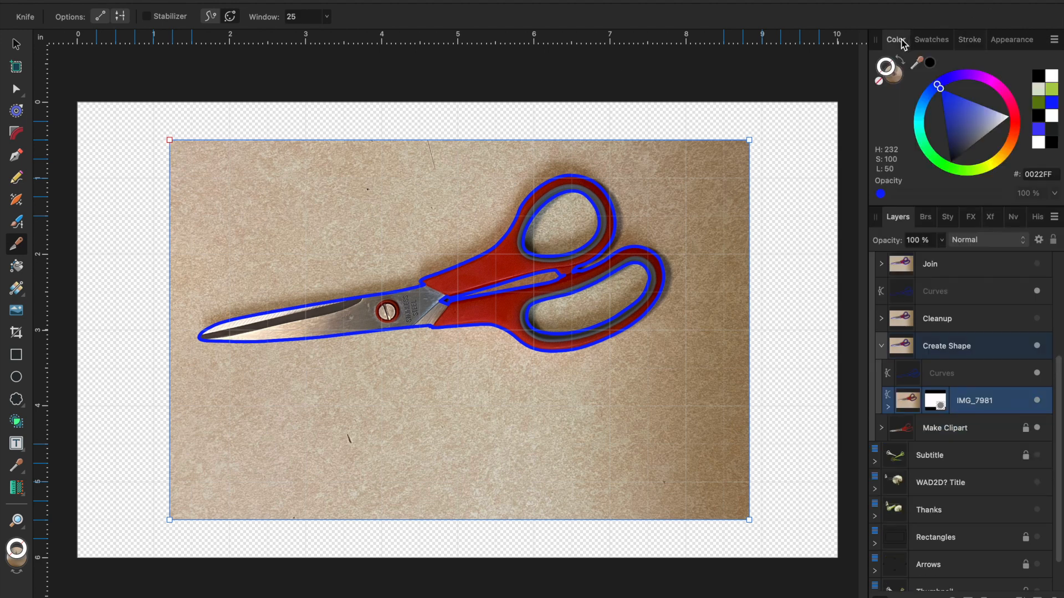
pyautogui.click(900, 75)
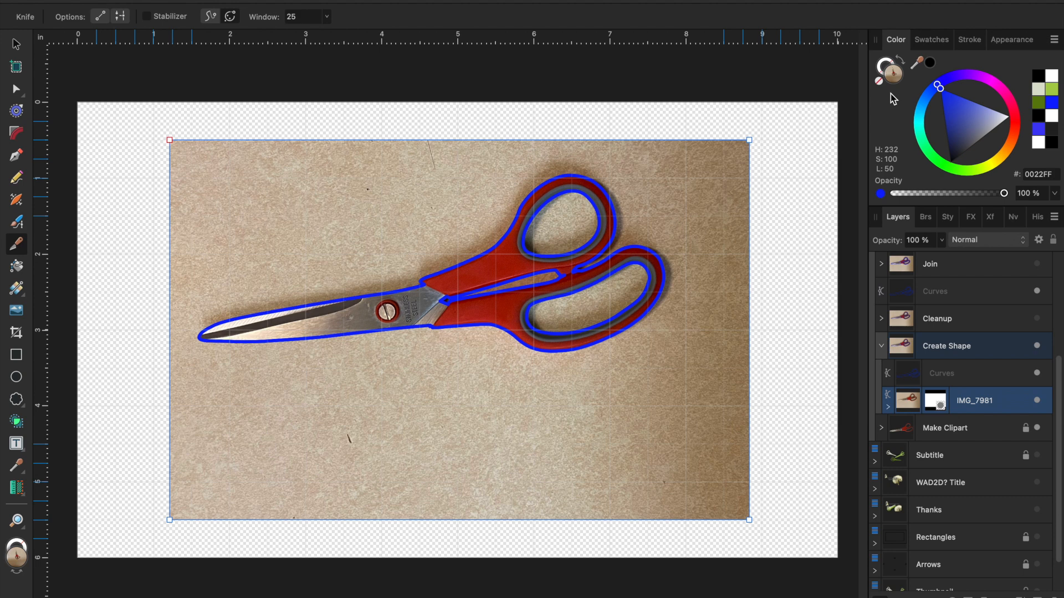
# Subtract the background around the scissors, the handle holes and the gap between the handles from the Create Shape group with Shape Builder
pyautogui.click(16, 44)
pyautogui.click(573, 365)
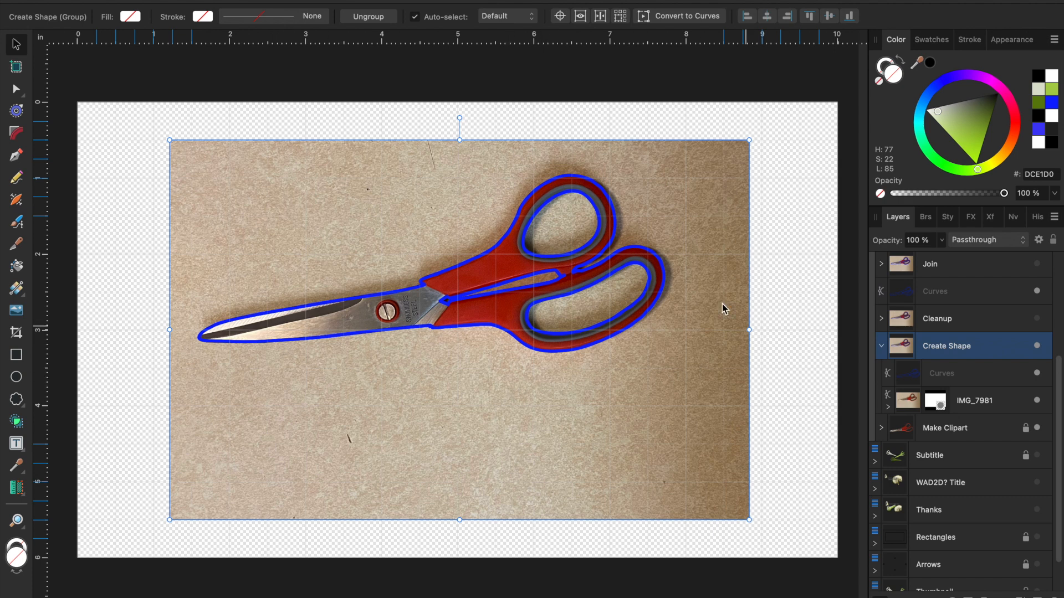
pyautogui.click(17, 422)
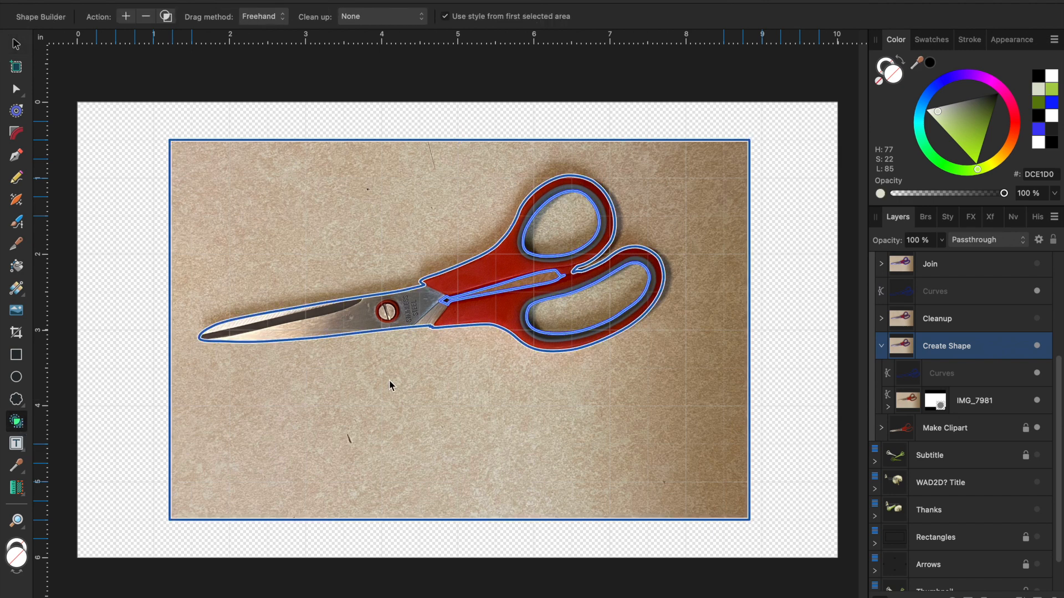
pyautogui.moveTo(390, 380)
pyautogui.mouseDown()
pyautogui.moveTo(591, 309)
pyautogui.moveTo(573, 206)
pyautogui.moveTo(547, 279)
pyautogui.mouseUp()
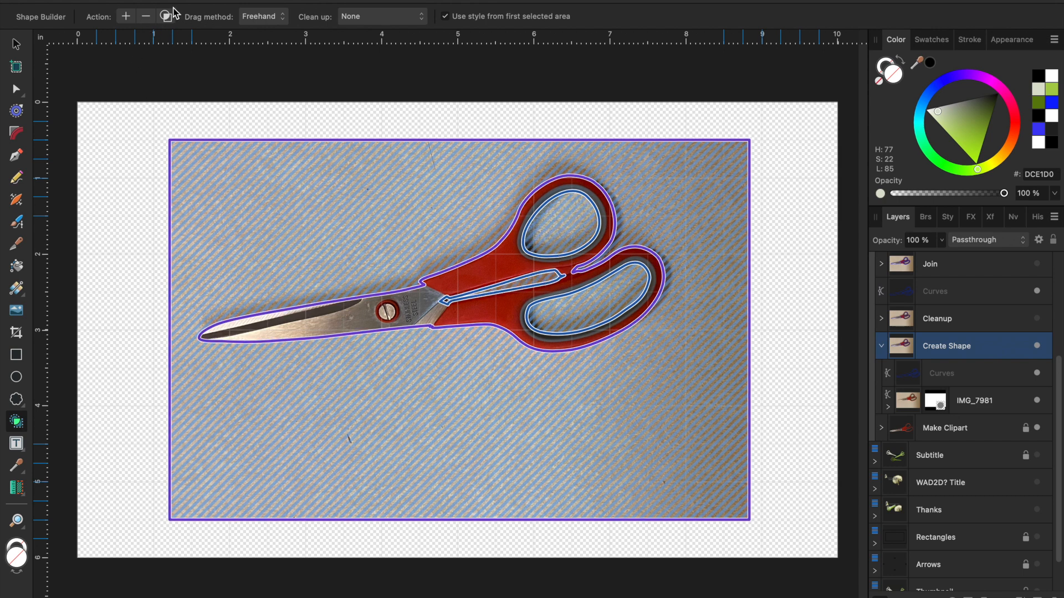
pyautogui.click(146, 18)
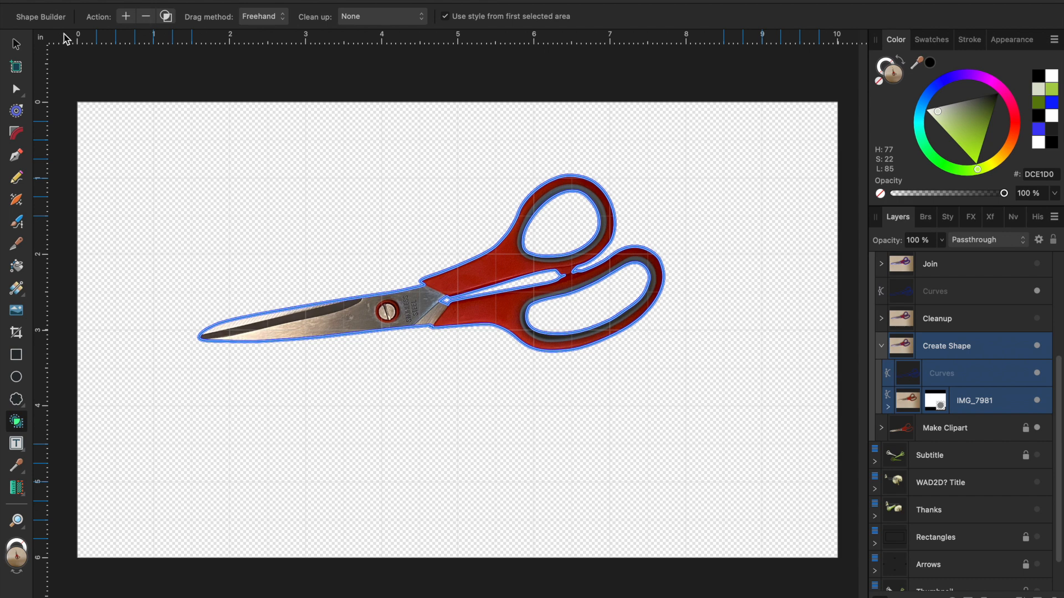
pyautogui.click(16, 44)
pyautogui.click(141, 172)
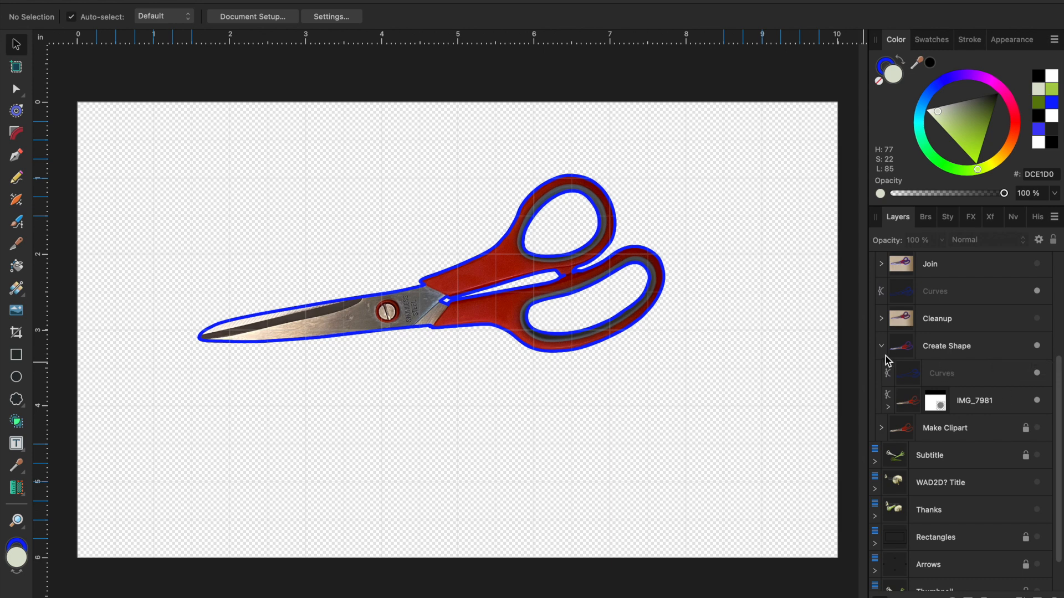
# Hide and collapse Create Shape, show Make Clipart in its place, and hide the loose Curves layer above Cleanup
pyautogui.click(951, 381)
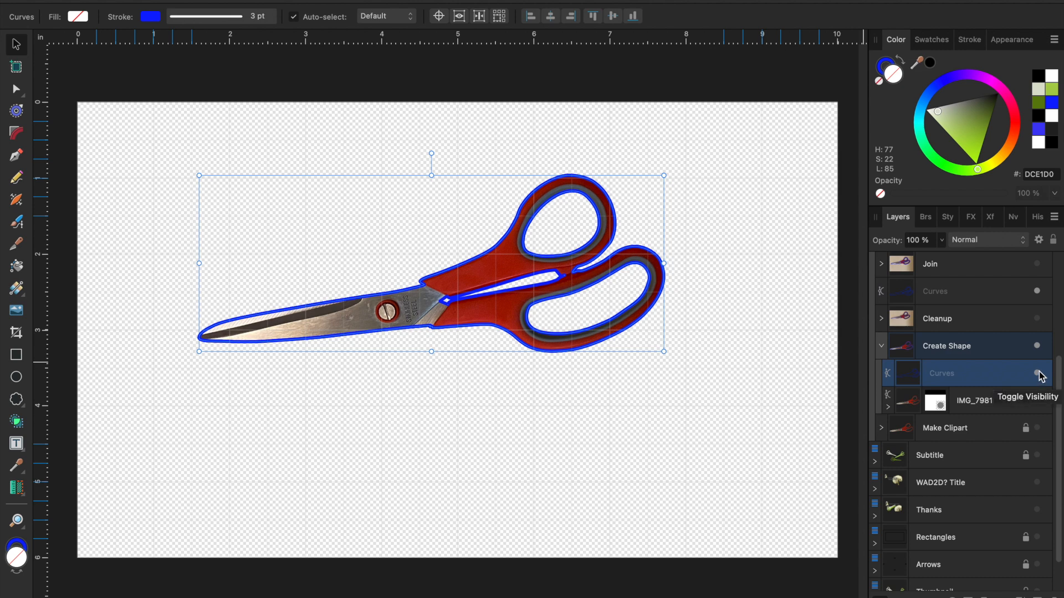
pyautogui.click(1037, 347)
pyautogui.click(882, 346)
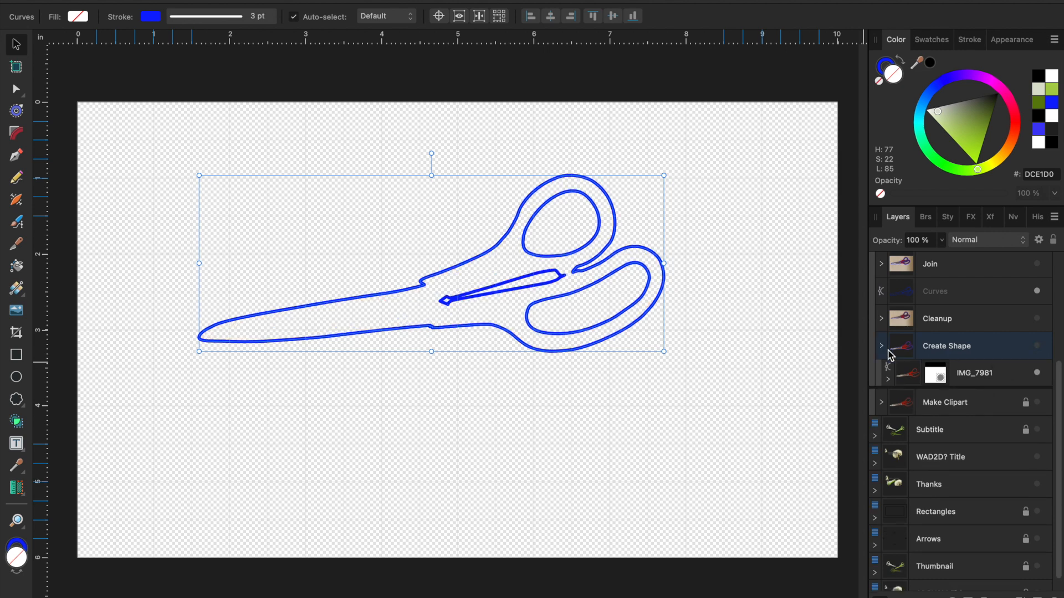
pyautogui.click(1037, 386)
pyautogui.click(882, 332)
pyautogui.click(1036, 304)
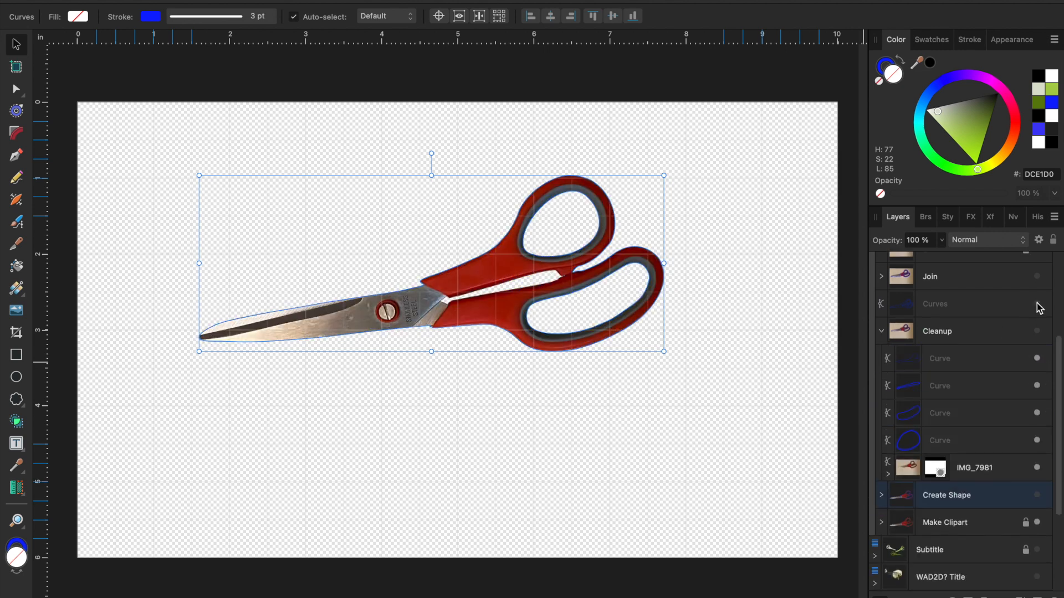
# Duplicate the IMG_7981 scissors inside Make Clipart and place the copy directly below the original on the page
pyautogui.click(246, 106)
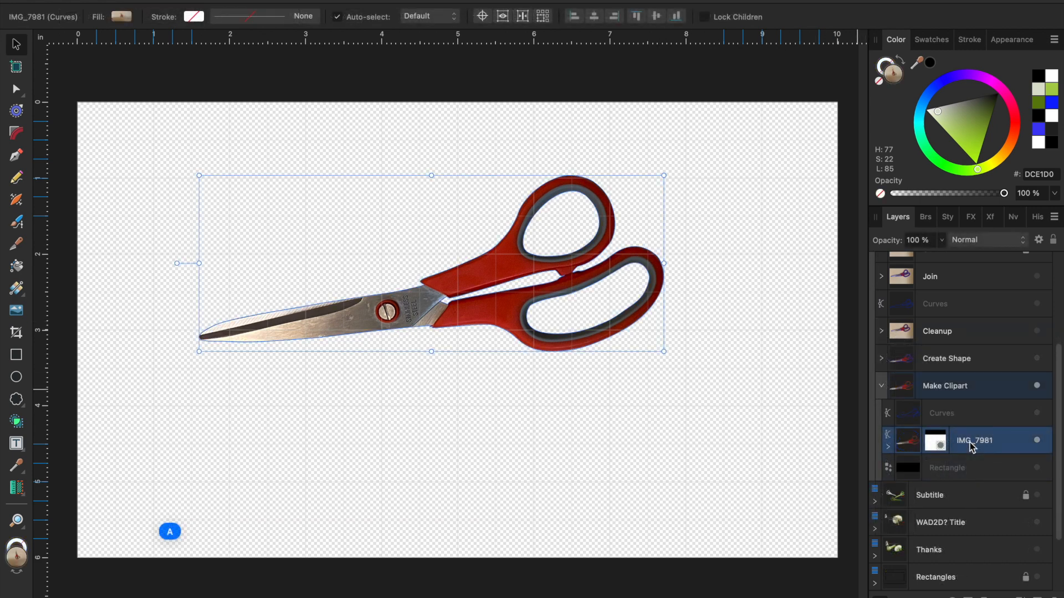
pyautogui.press('super+j')
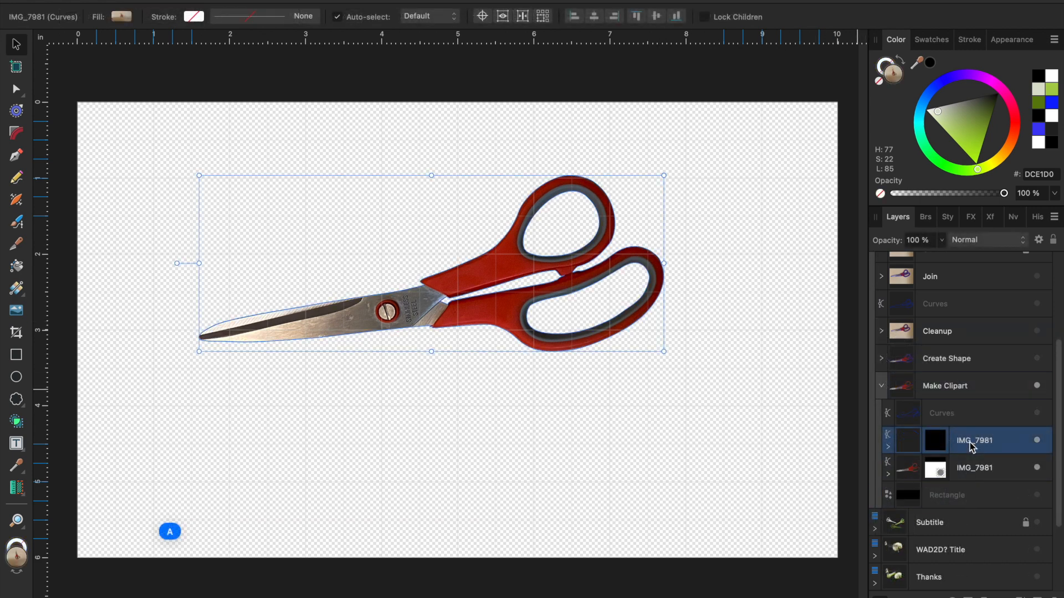
pyautogui.moveTo(521, 305); pyautogui.dragTo(519, 492)
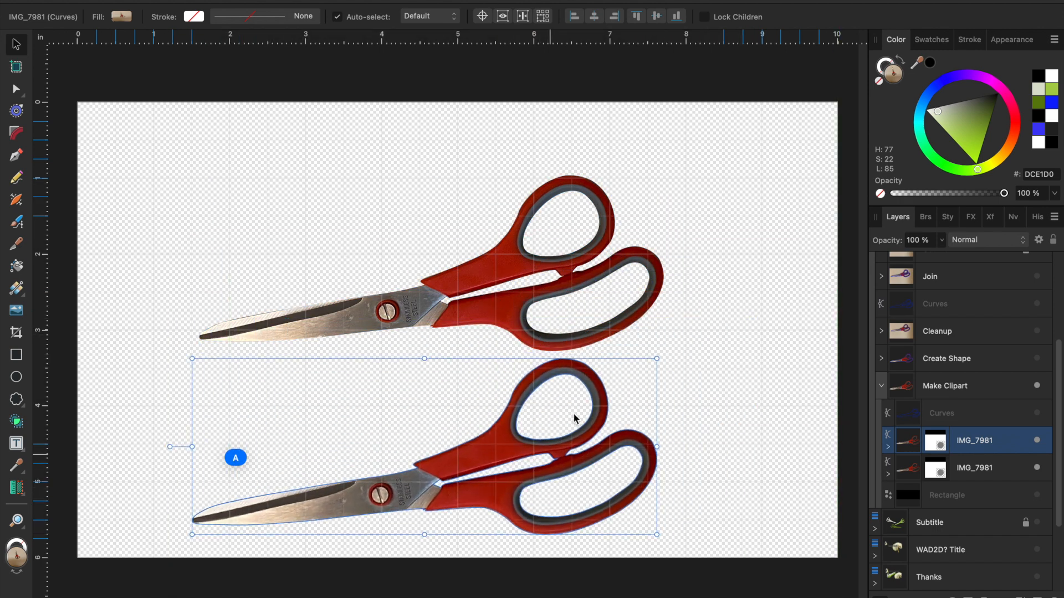
# Fill the scissors copy with pale lilac E1D0E1 and place it behind the original, offset slightly down and right as a shadow
pyautogui.click(986, 82)
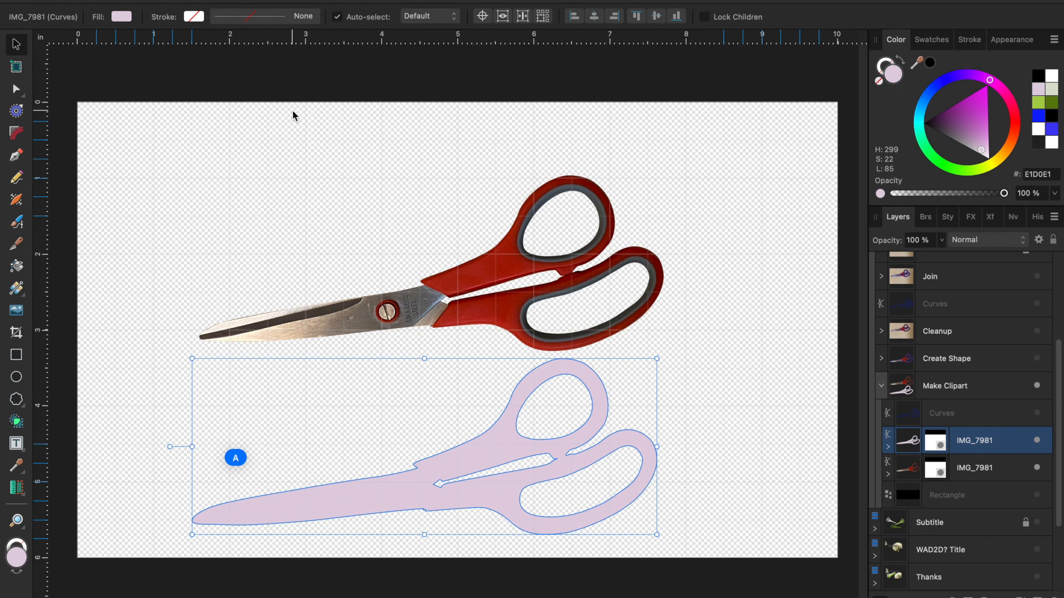
pyautogui.moveTo(430, 454); pyautogui.dragTo(450, 311)
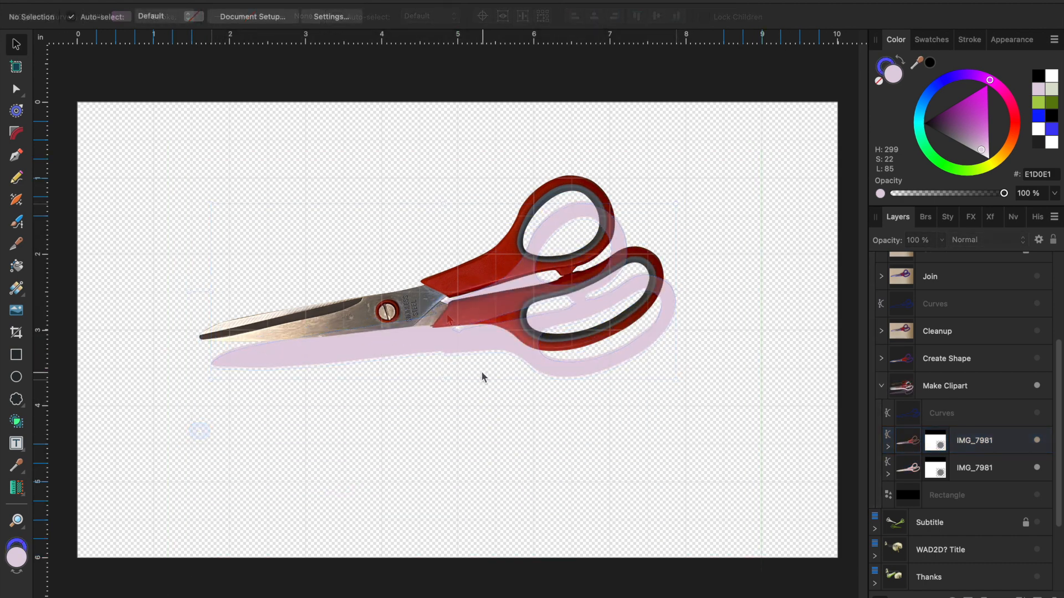
# Soften the lilac scissors copy with a Gaussian Blur layer effect, and clear the selection
pyautogui.click(472, 346)
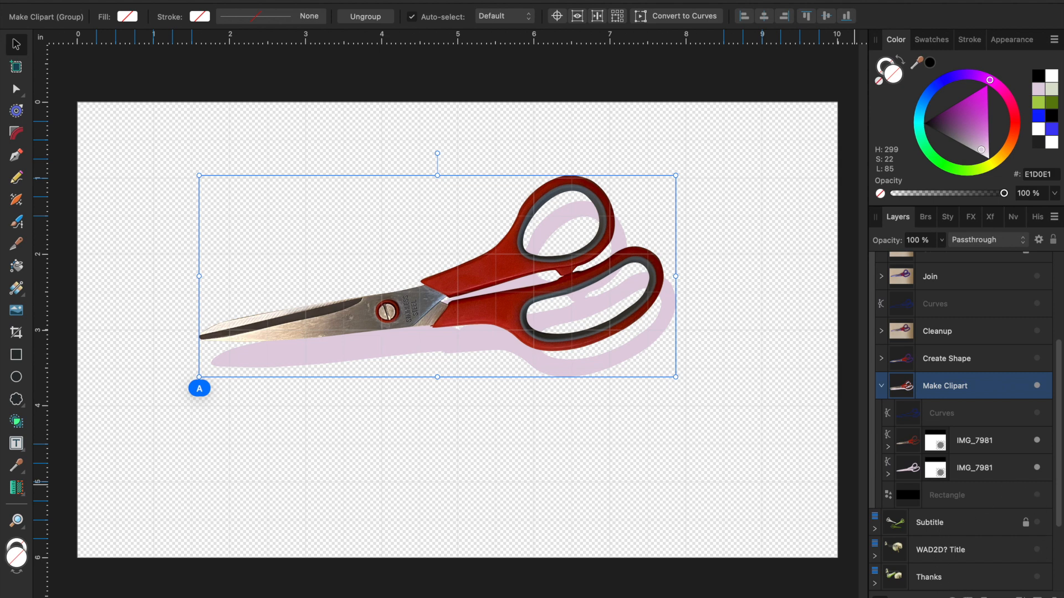
pyautogui.click(968, 595)
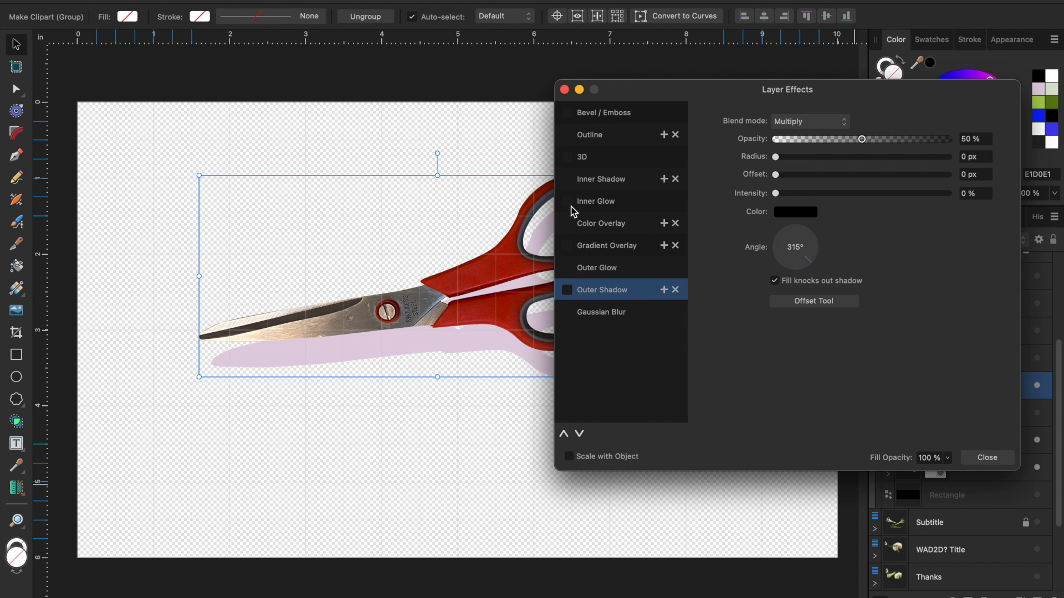
pyautogui.click(598, 322)
pyautogui.click(567, 312)
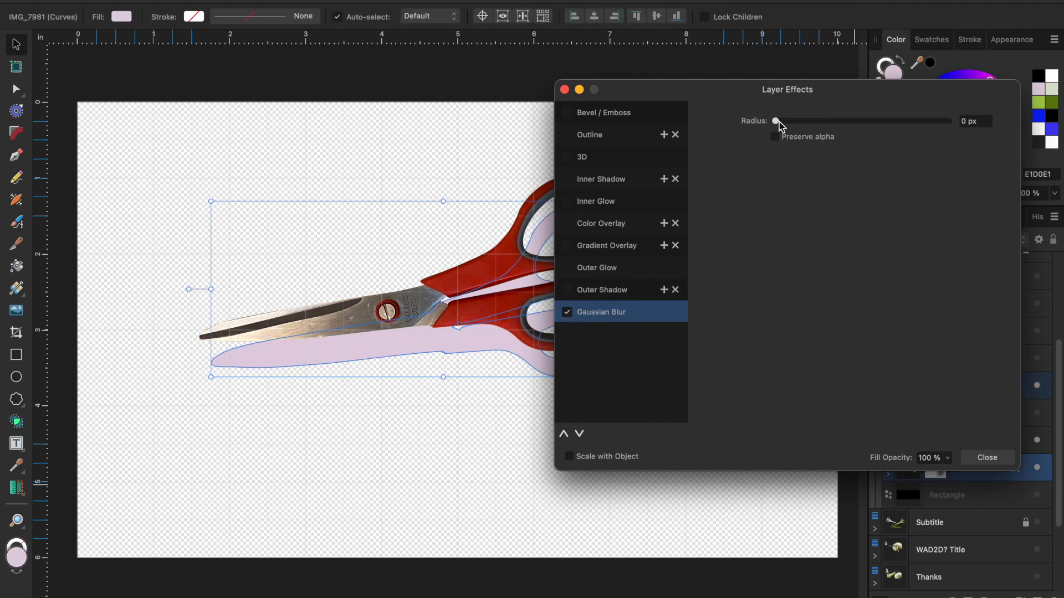
pyautogui.moveTo(778, 121); pyautogui.dragTo(863, 121)
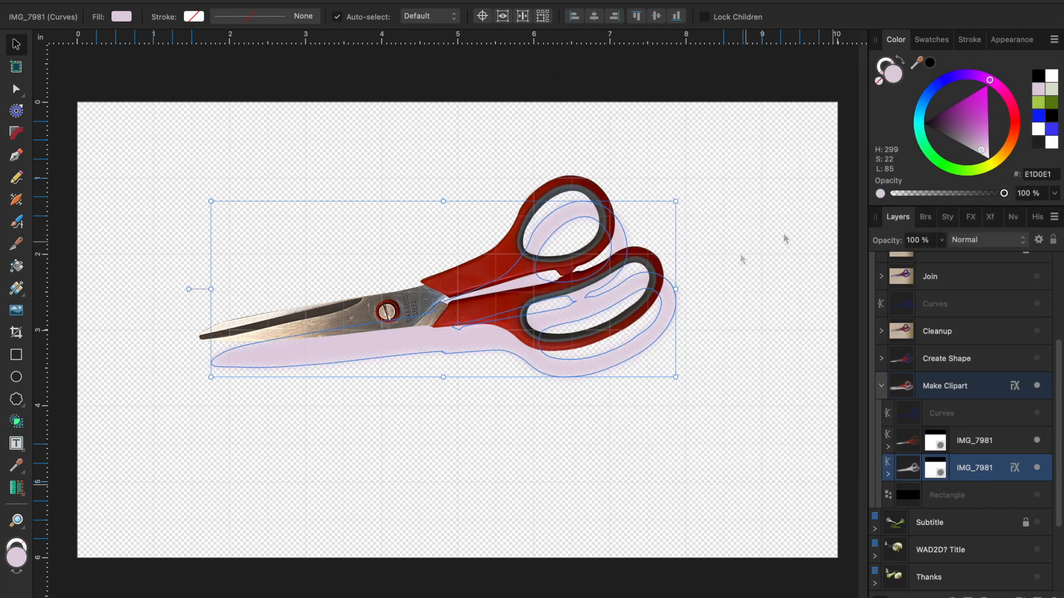
pyautogui.click(771, 382)
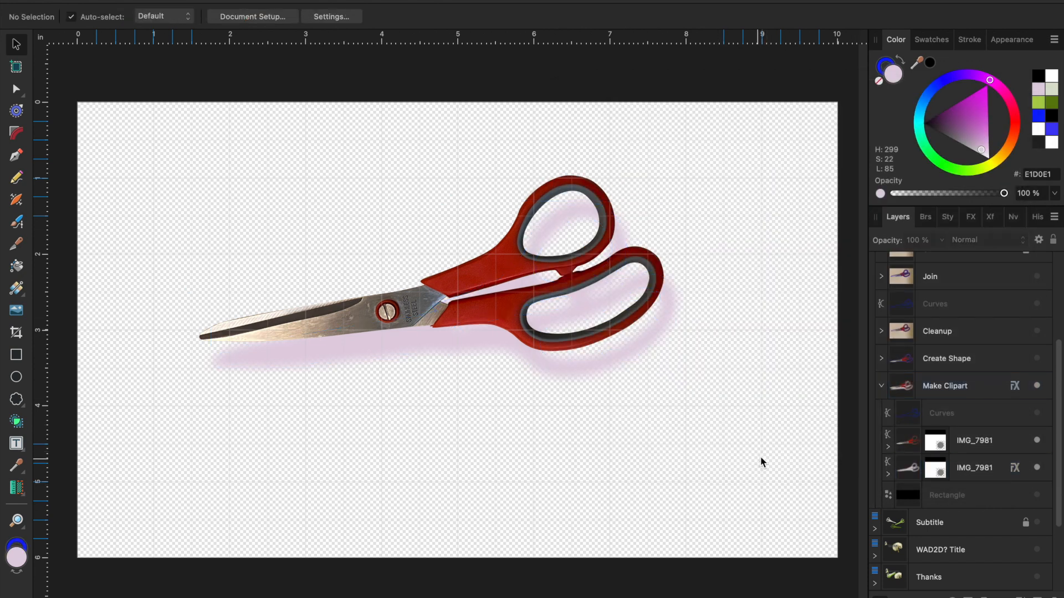
# Collapse and hide the Make Clipart sublayer, and show the Thanks layer
pyautogui.click(880, 387)
pyautogui.click(1037, 385)
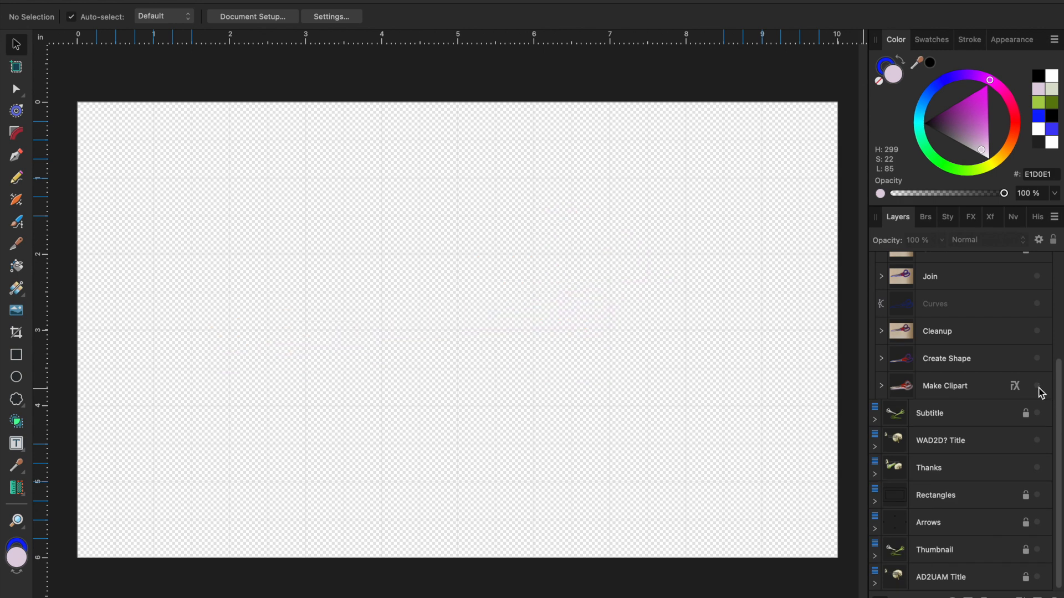
pyautogui.click(1037, 468)
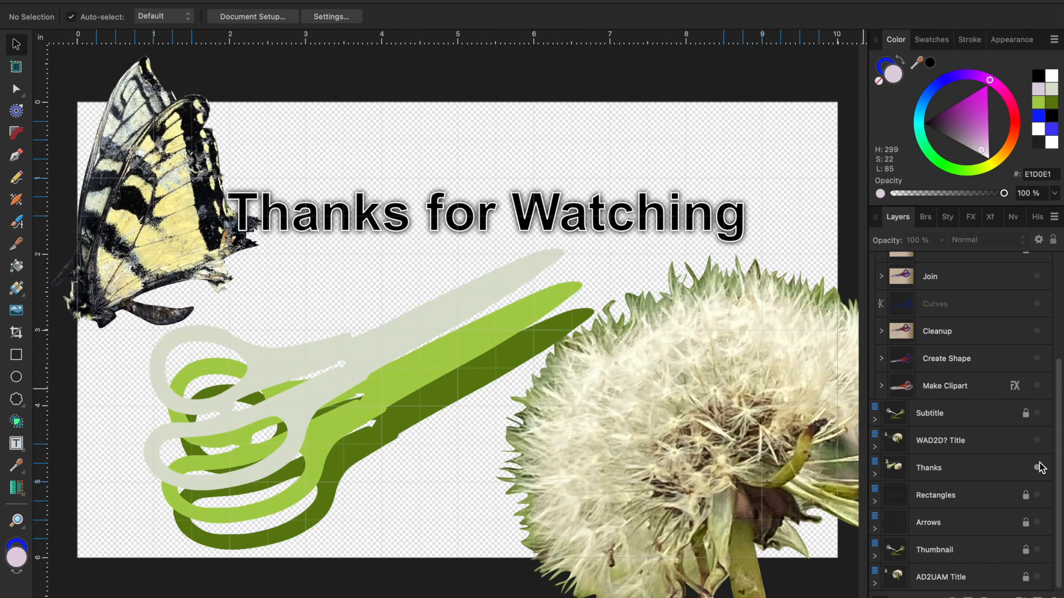